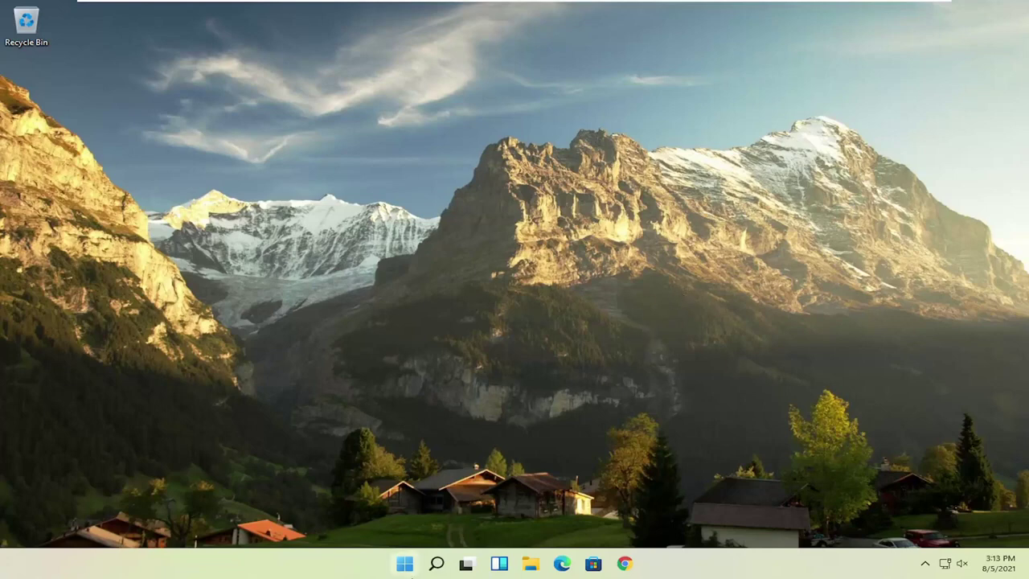
Disable Microsoft OneDrive as a startup program in Task Manager, and close Task Manager.
{"action": "right_click", "coordinate": [404, 563]}
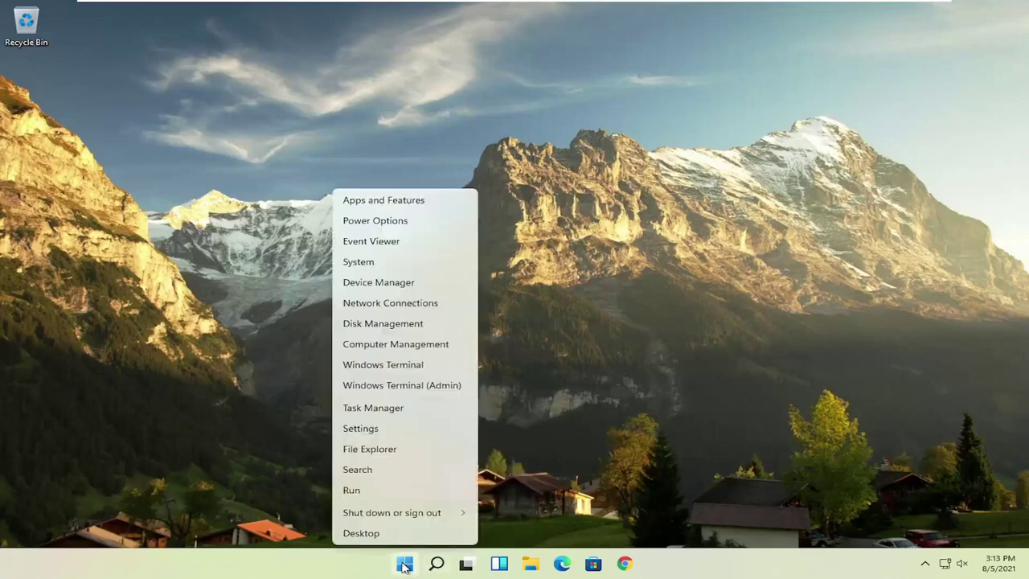
{"action": "left_click", "coordinate": [379, 410]}
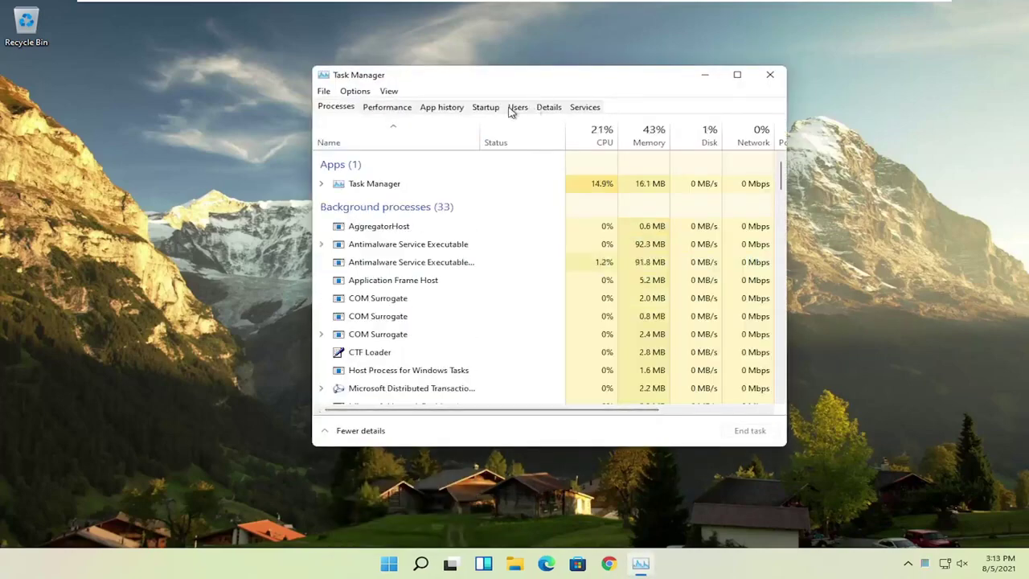
{"action": "left_click", "coordinate": [484, 109]}
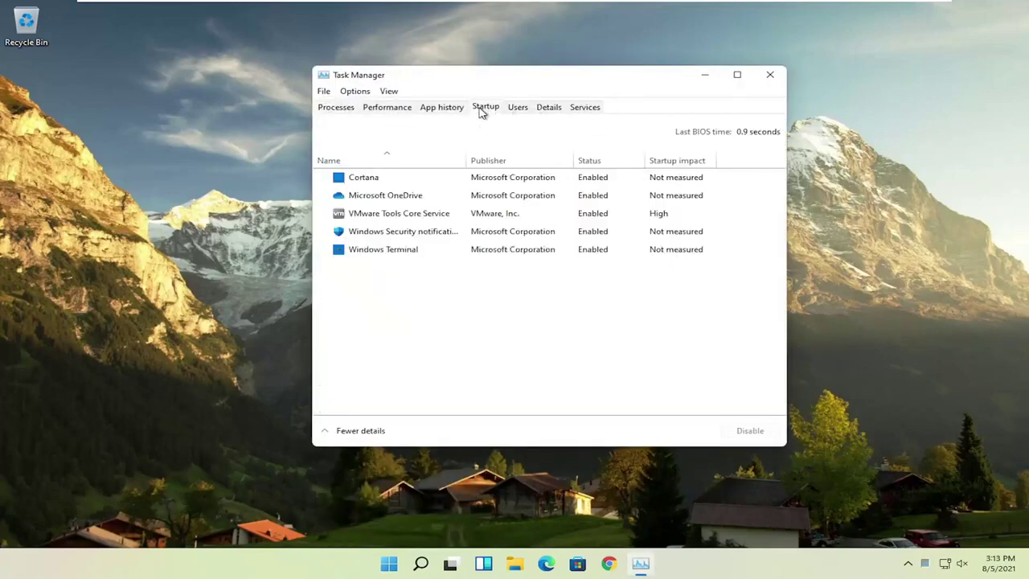
{"action": "left_click", "coordinate": [386, 199]}
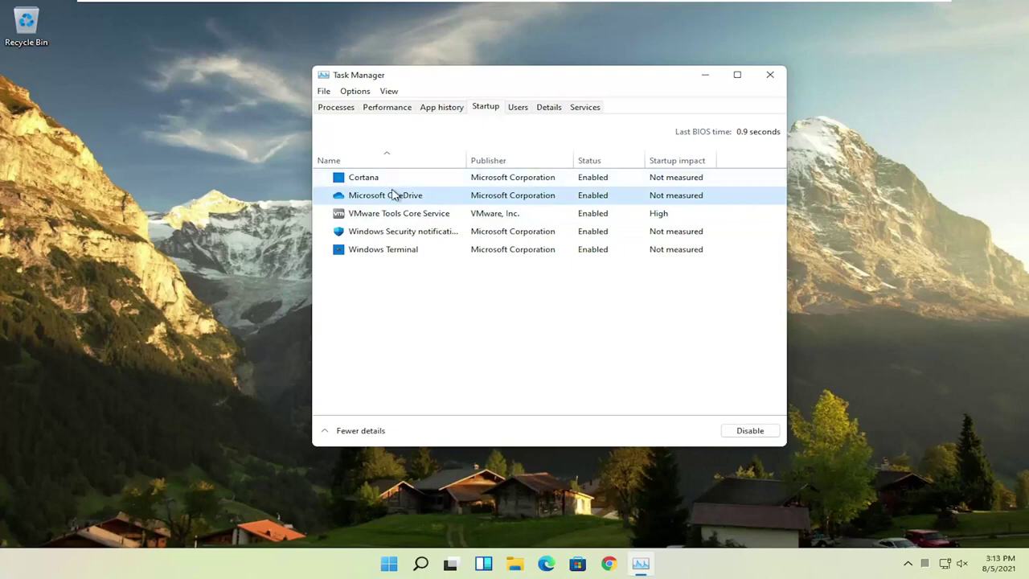
{"action": "left_click", "coordinate": [750, 432]}
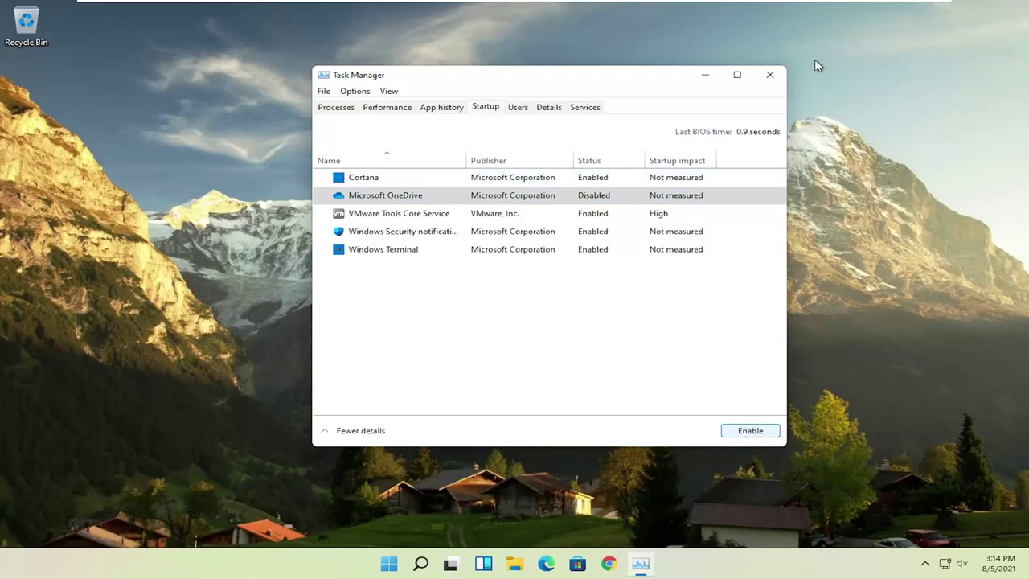
{"action": "left_click", "coordinate": [768, 75]}
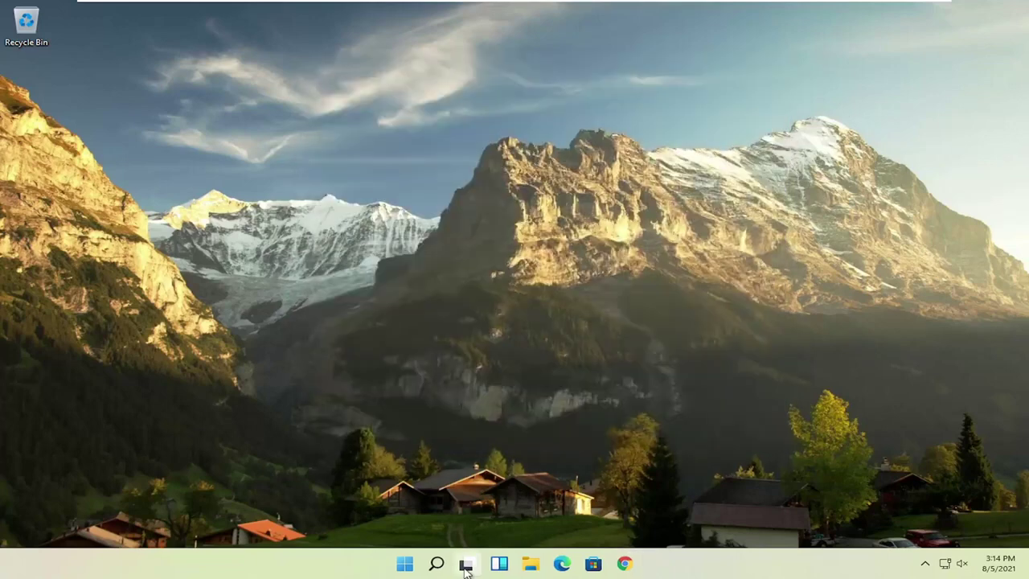
Look up CCleaner in the Apps & features settings, view its uninstall option, and close Settings.
{"action": "mouse_move", "coordinate": [465, 562]}
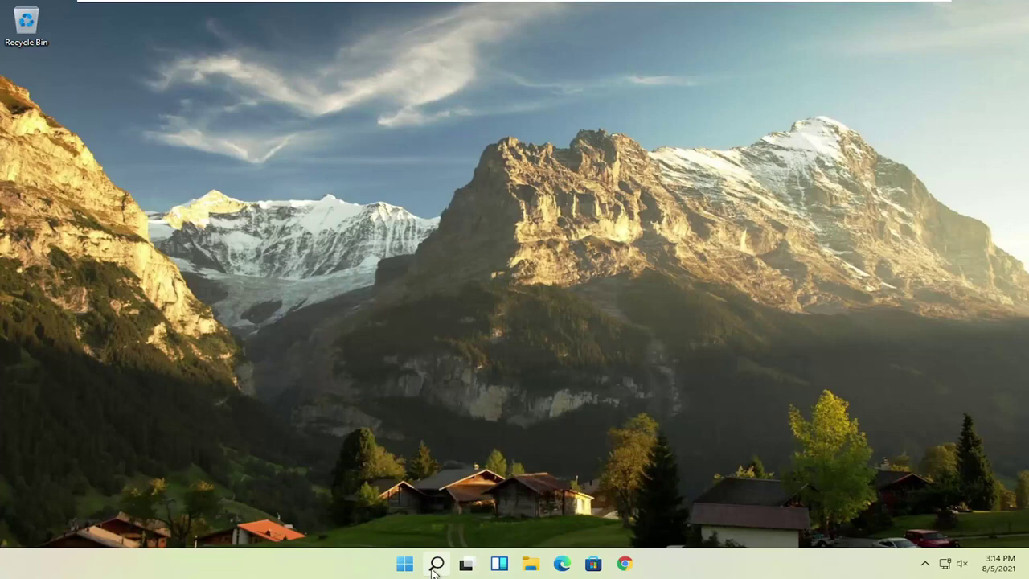
{"action": "left_click", "coordinate": [434, 564]}
{"action": "type", "text": "apps"}
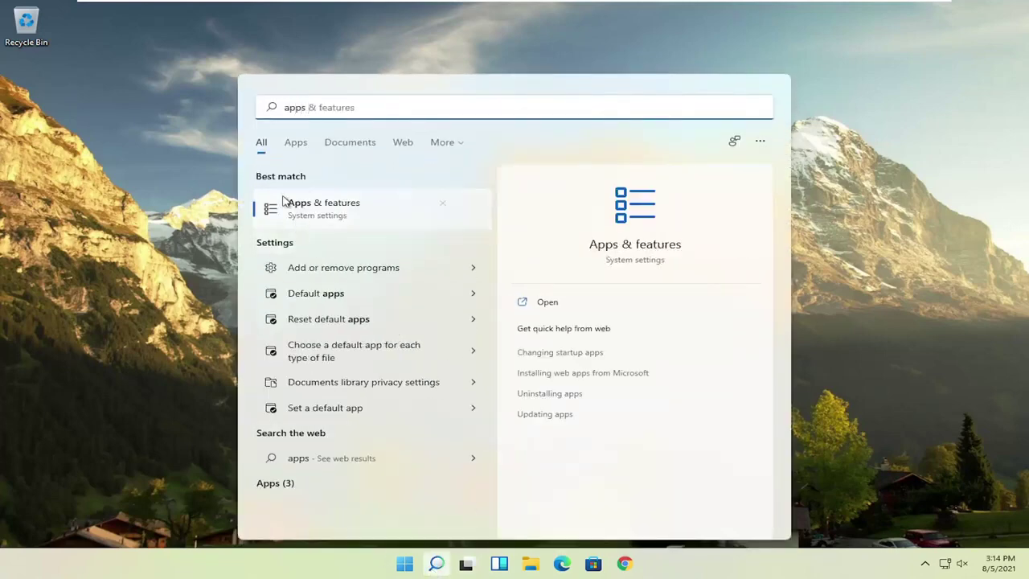
{"action": "left_click", "coordinate": [315, 208]}
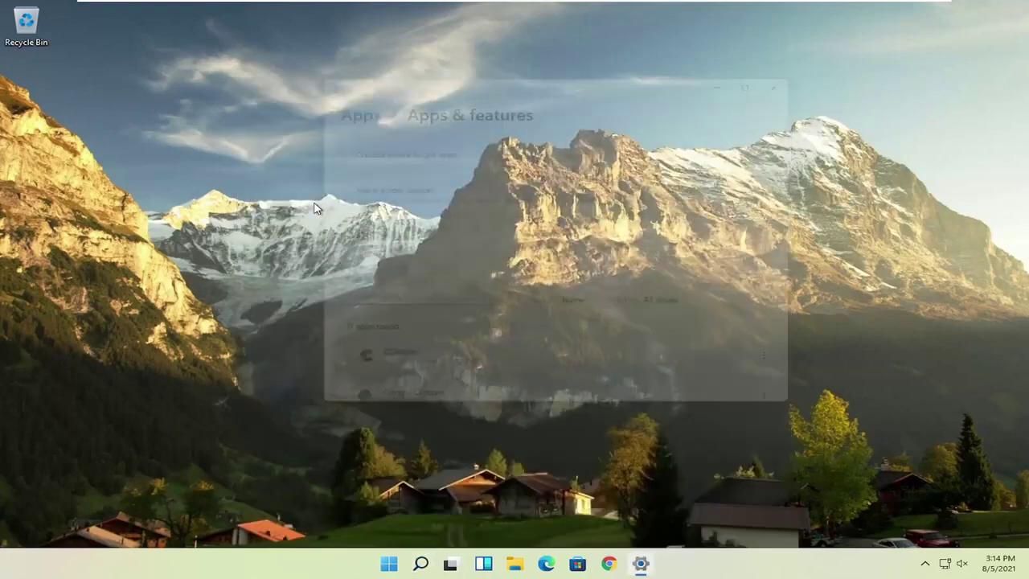
{"action": "scroll", "coordinate": [490, 252], "scroll_direction": "down", "scroll_amount": 3}
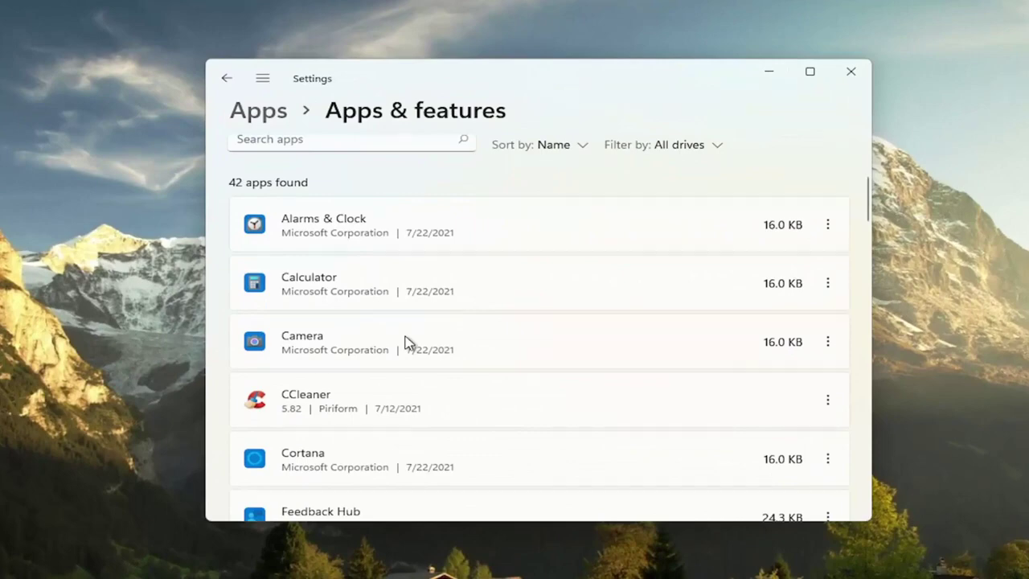
{"action": "scroll", "coordinate": [406, 341], "scroll_direction": "down", "scroll_amount": 1}
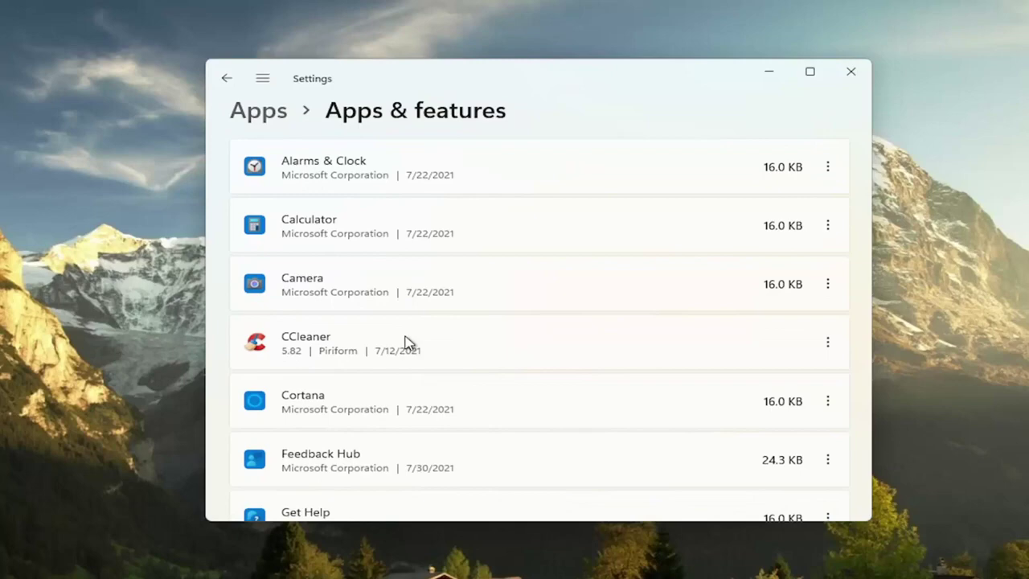
{"action": "left_click", "coordinate": [833, 343]}
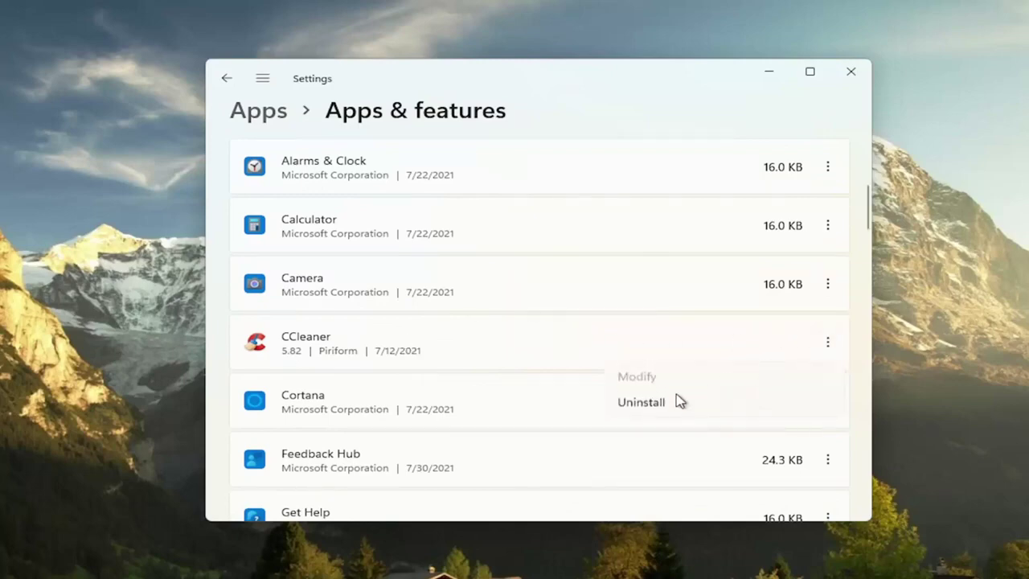
{"action": "left_click", "coordinate": [661, 87]}
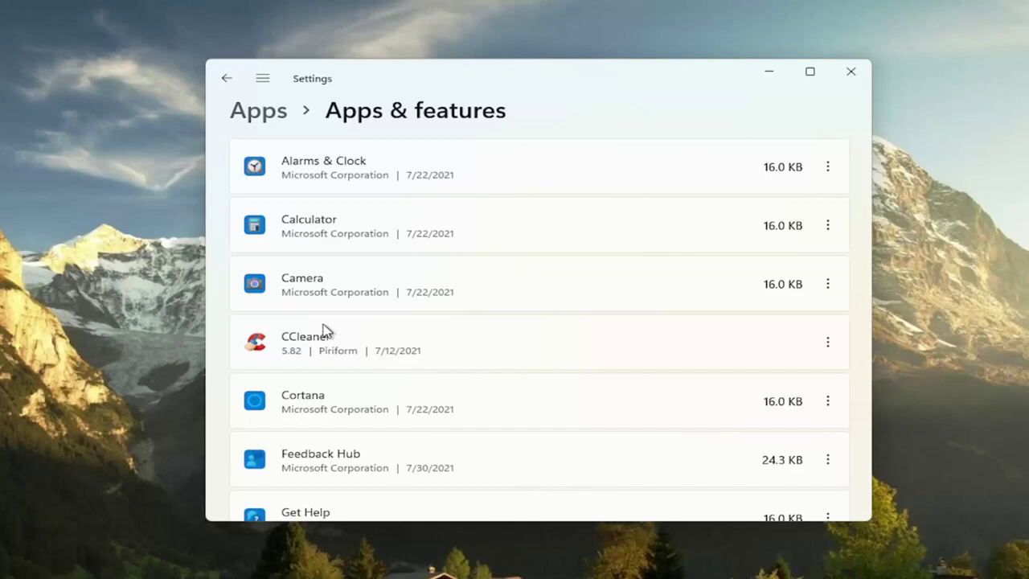
{"action": "left_click", "coordinate": [850, 71]}
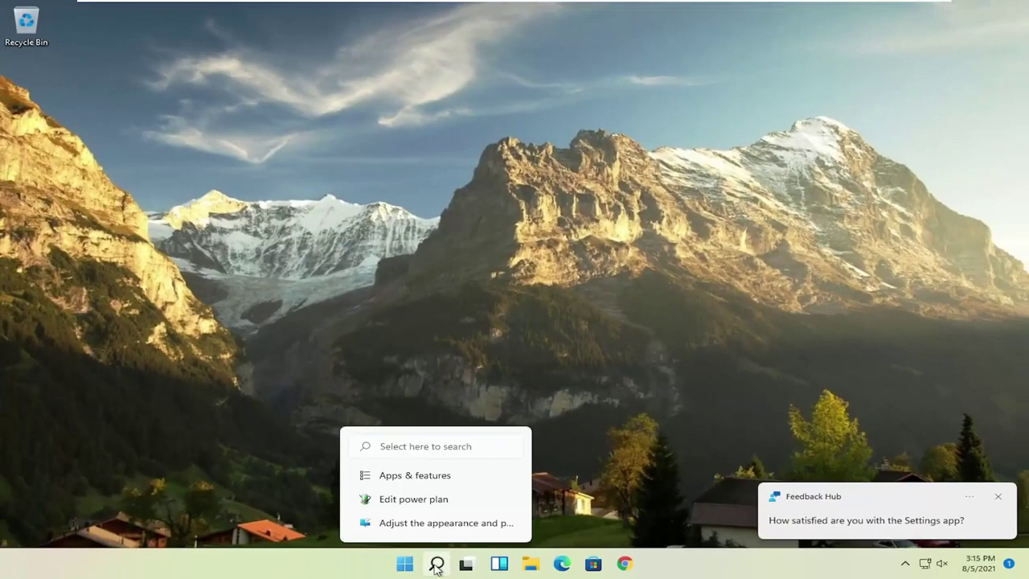
Search Windows for the appearance and performance options, and apply the "Adjust for best performance" visual effects setting.
{"action": "left_click", "coordinate": [437, 563]}
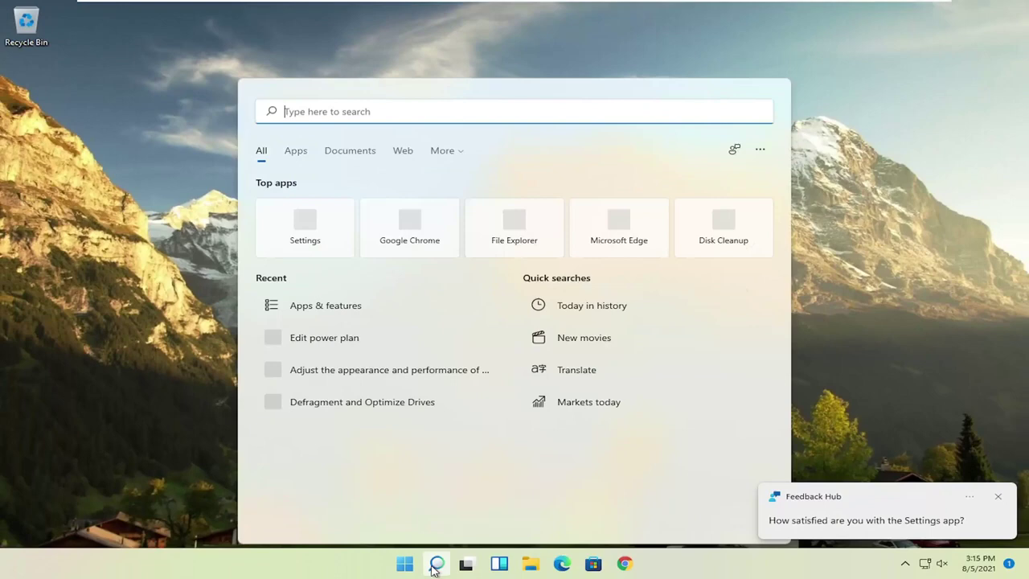
{"action": "type", "text": "adjust"}
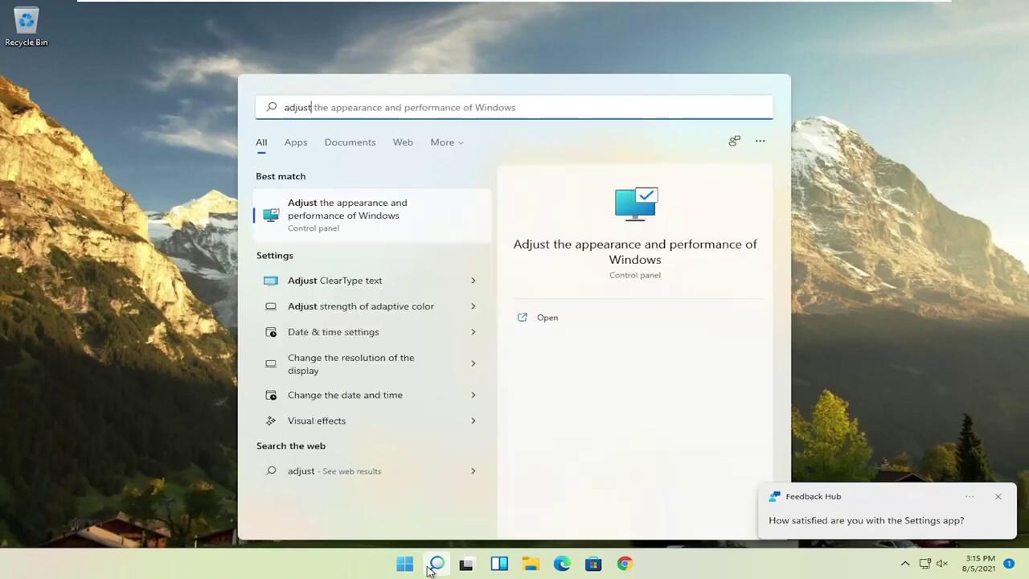
{"action": "left_click", "coordinate": [385, 213]}
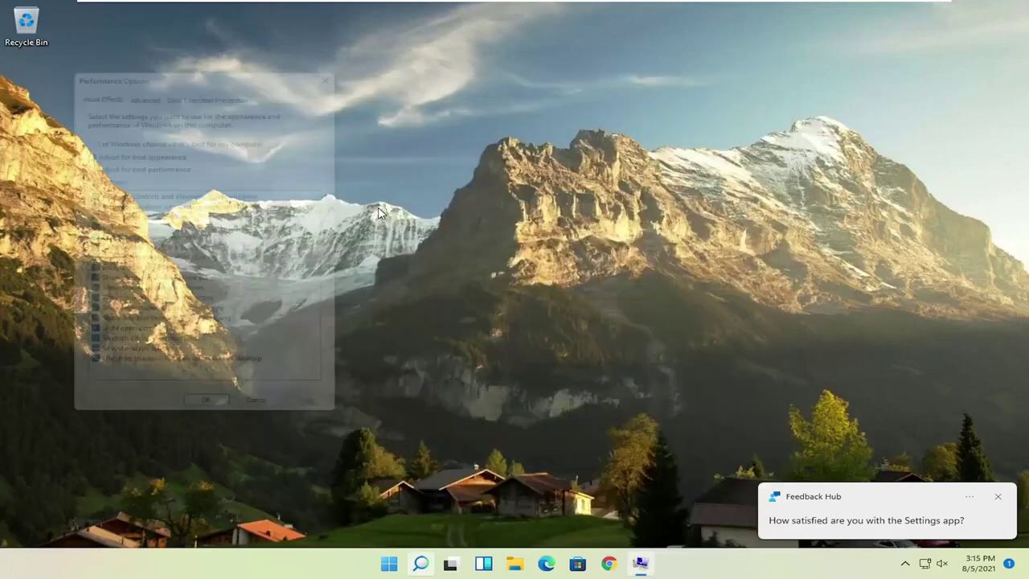
{"action": "left_click_drag", "start_coordinate": [218, 57], "coordinate": [436, 53]}
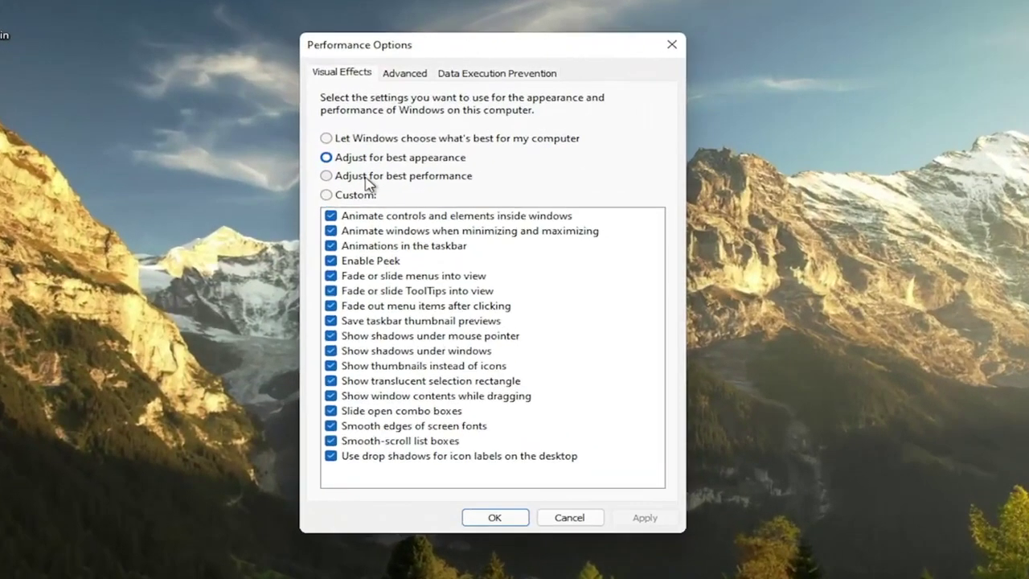
{"action": "left_click", "coordinate": [366, 183]}
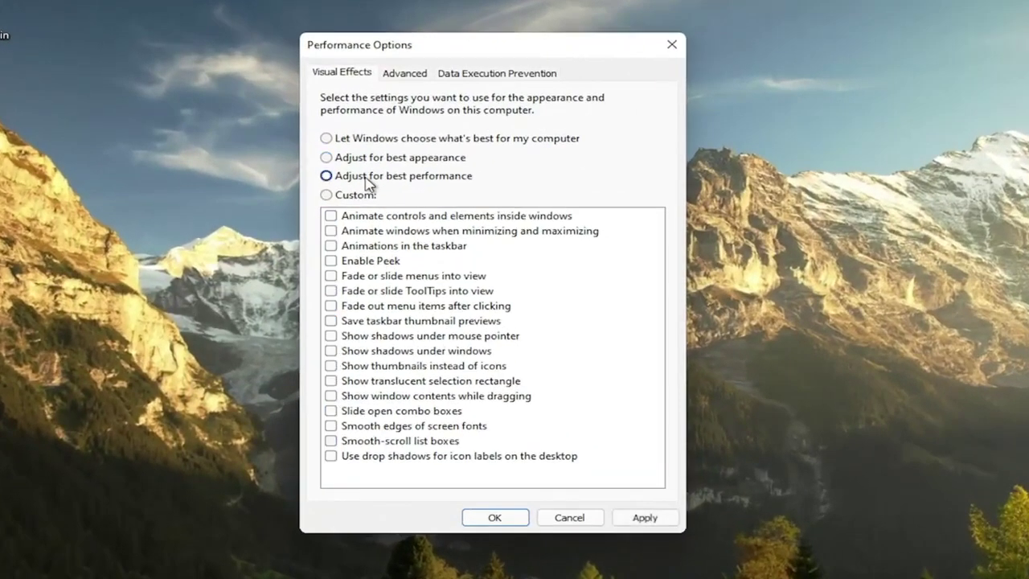
{"action": "left_click", "coordinate": [651, 520]}
{"action": "left_click_drag", "start_coordinate": [422, 53], "coordinate": [477, 51]}
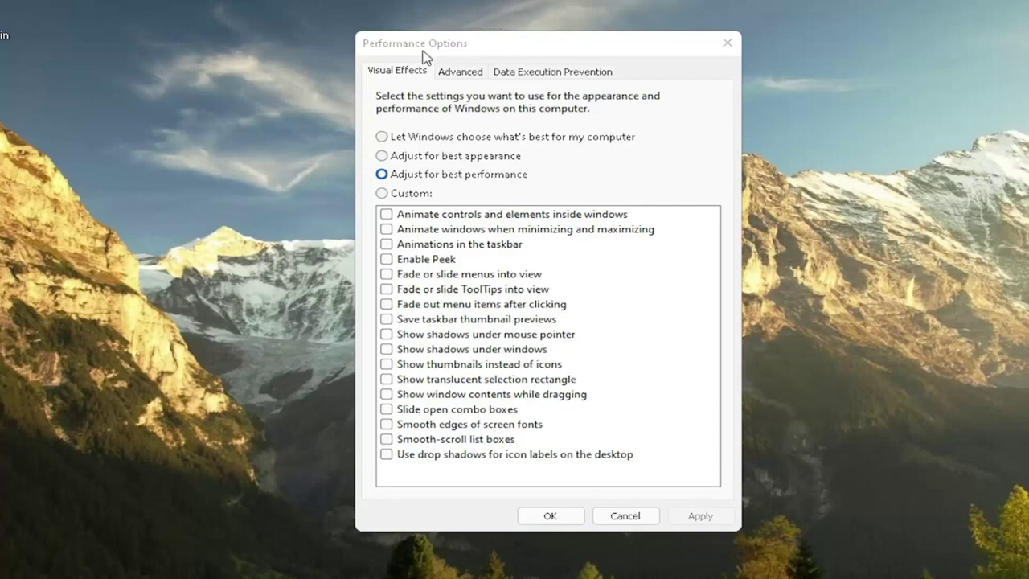
{"action": "left_click_drag", "start_coordinate": [537, 45], "coordinate": [562, 56]}
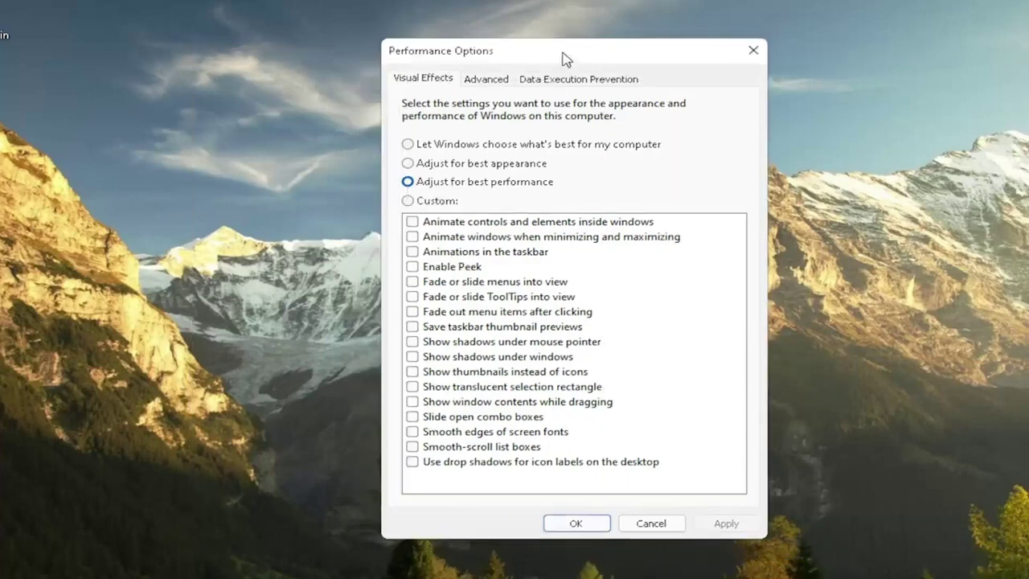
Launch Calendar from Start to see how windows open without animations, and close it again.
{"action": "key", "text": "super"}
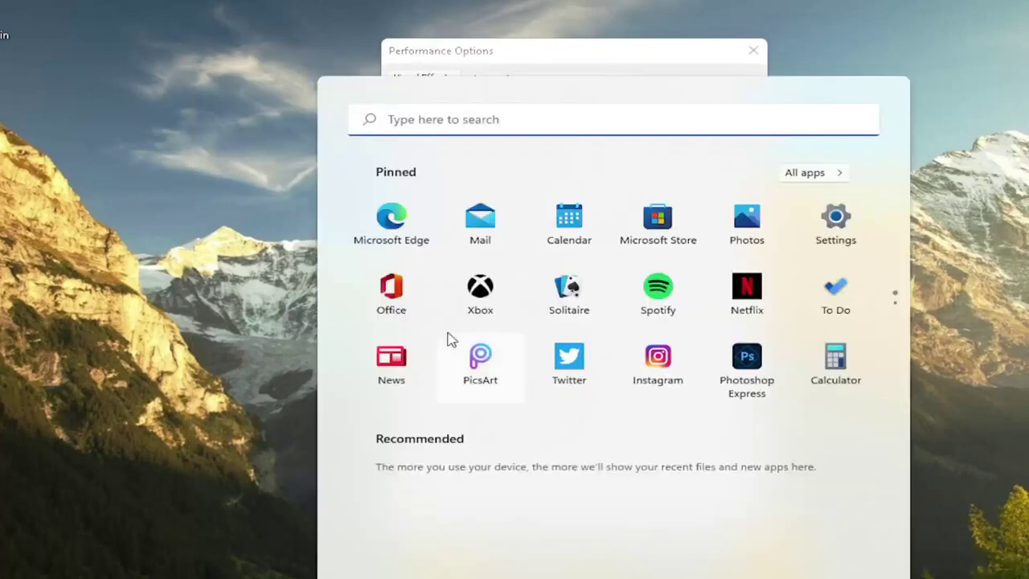
{"action": "left_click", "coordinate": [571, 229]}
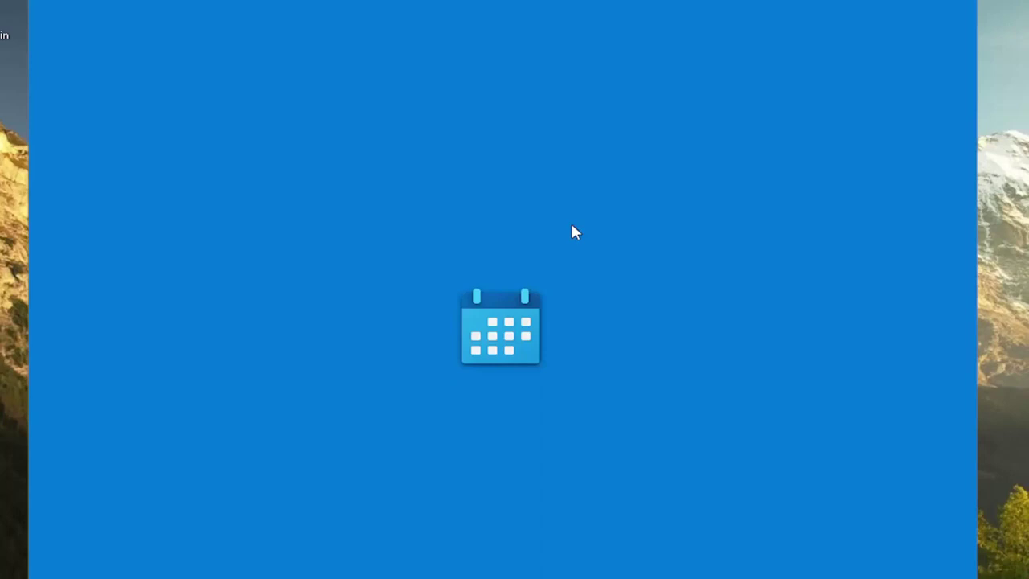
{"action": "left_click", "coordinate": [964, 4]}
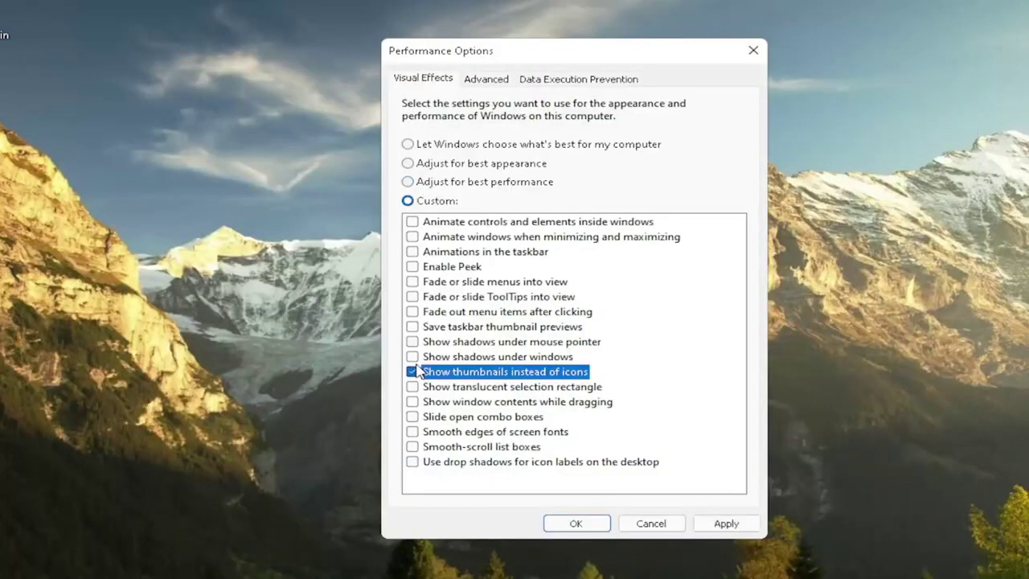
Enable only "Show window contents while dragging" in the custom visual effects and apply the change.
{"action": "left_click", "coordinate": [411, 311]}
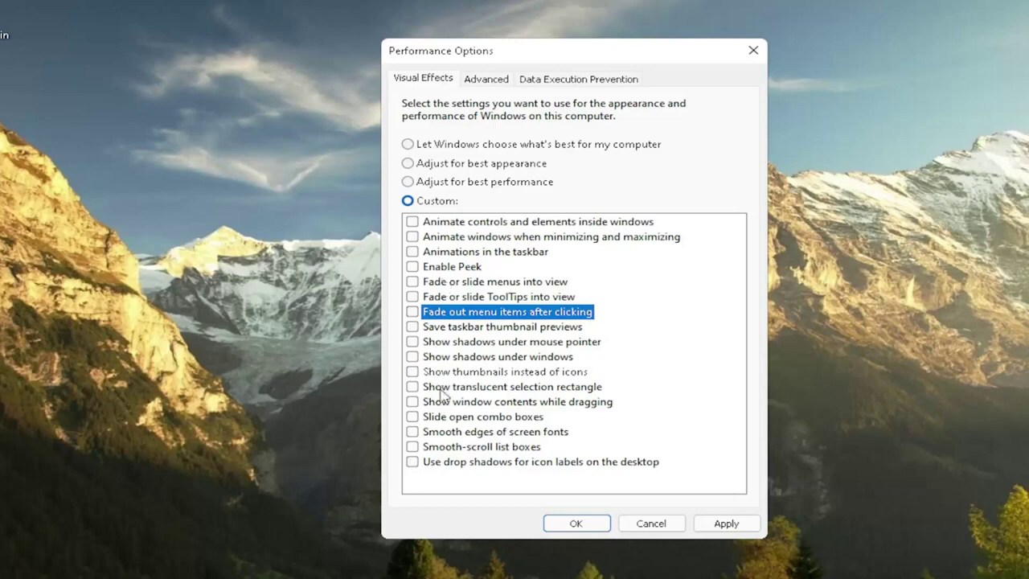
{"action": "mouse_move", "coordinate": [634, 49]}
{"action": "left_mouse_down"}
{"action": "mouse_move", "coordinate": [418, 71]}
{"action": "mouse_move", "coordinate": [531, 74]}
{"action": "mouse_move", "coordinate": [355, 77]}
{"action": "mouse_move", "coordinate": [604, 91]}
{"action": "mouse_move", "coordinate": [635, 50]}
{"action": "left_mouse_up"}
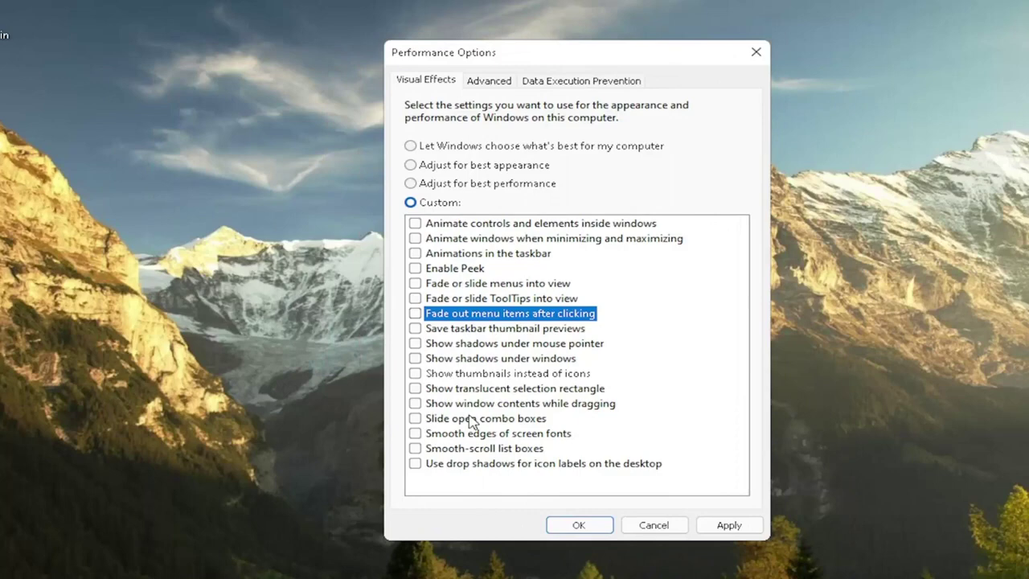
{"action": "left_click", "coordinate": [413, 404]}
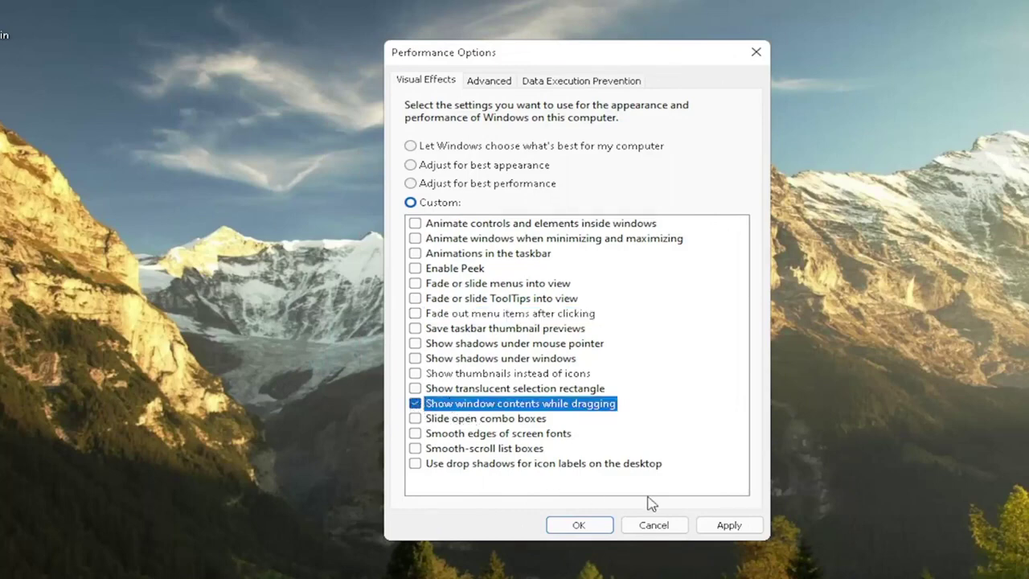
{"action": "left_click", "coordinate": [740, 529]}
{"action": "mouse_move", "coordinate": [571, 61]}
{"action": "left_mouse_down"}
{"action": "mouse_move", "coordinate": [672, 57]}
{"action": "mouse_move", "coordinate": [573, 59]}
{"action": "left_mouse_up"}
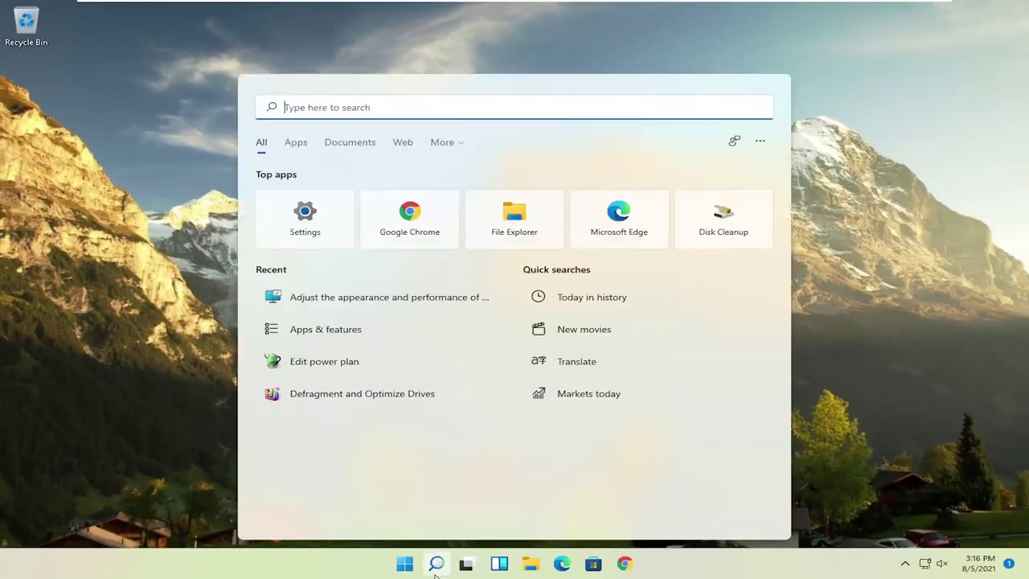
Search for Control Panel, view its items as large icons, and open Power Options.
{"action": "type", "text": "control"}
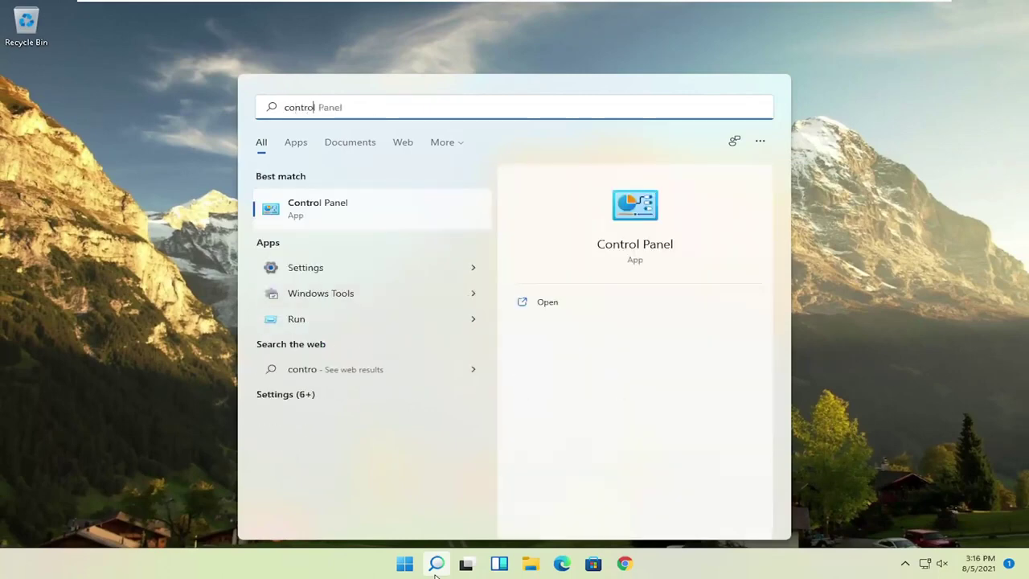
{"action": "left_click", "coordinate": [327, 215]}
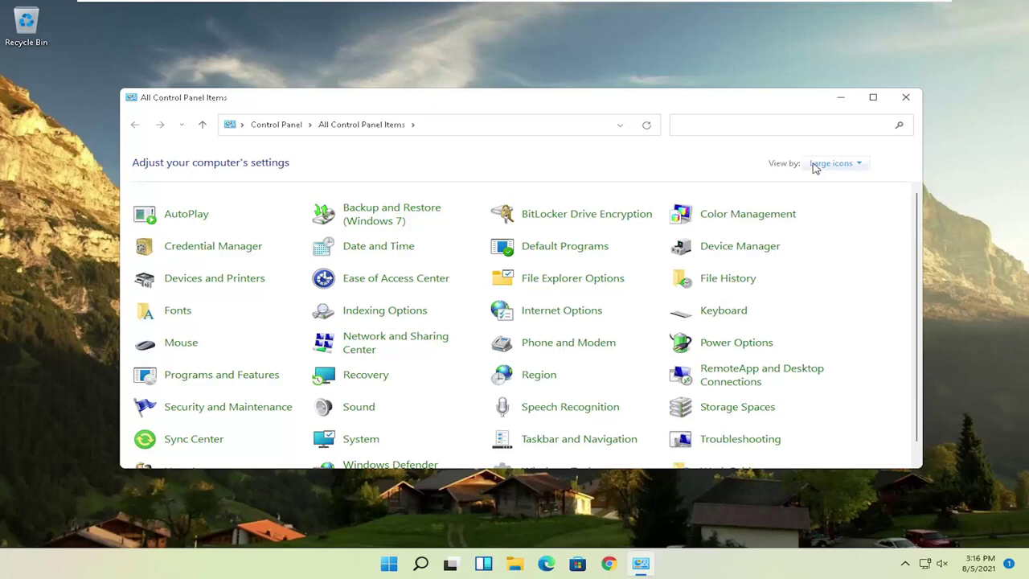
{"action": "left_click", "coordinate": [831, 164]}
{"action": "left_click", "coordinate": [842, 199]}
{"action": "left_click", "coordinate": [736, 347]}
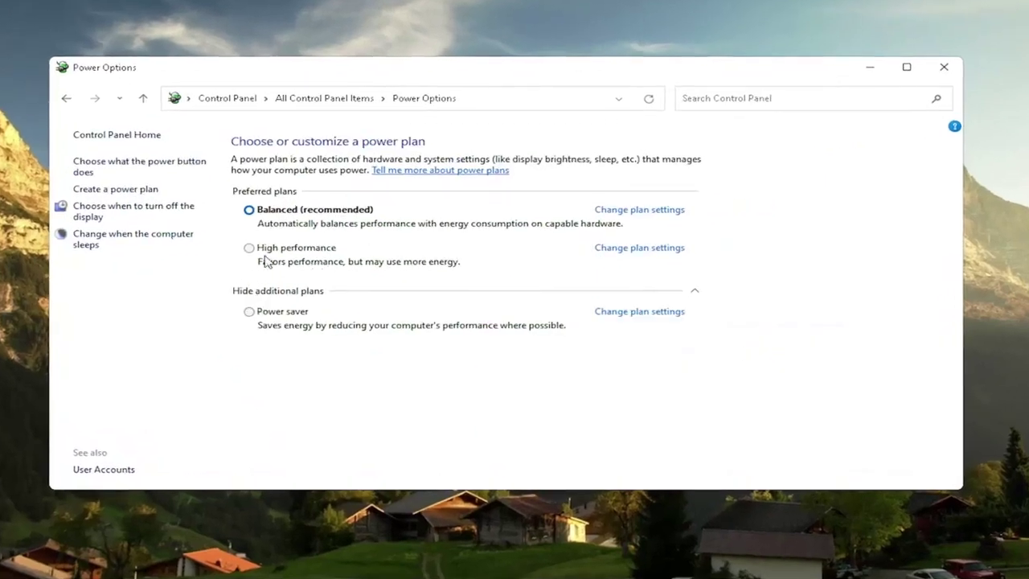
Check the additional power plans and select the High performance plan.
{"action": "left_click", "coordinate": [285, 291]}
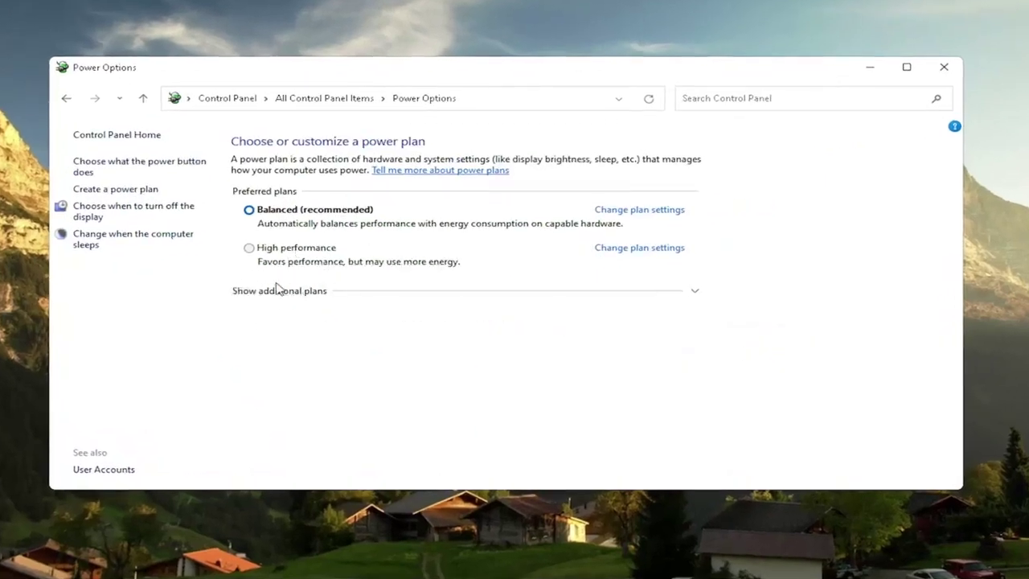
{"action": "left_click", "coordinate": [284, 293]}
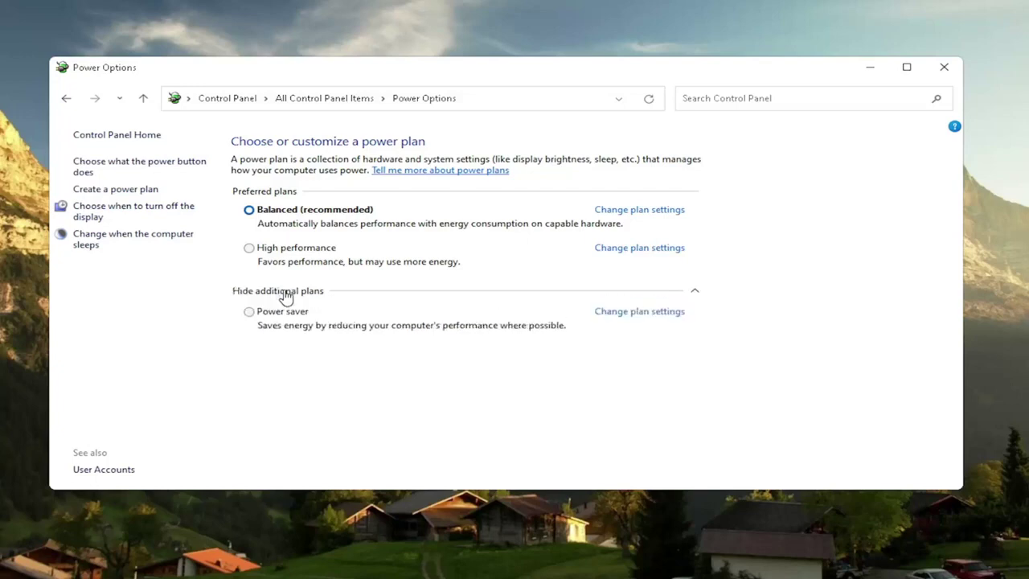
{"action": "left_click", "coordinate": [249, 249]}
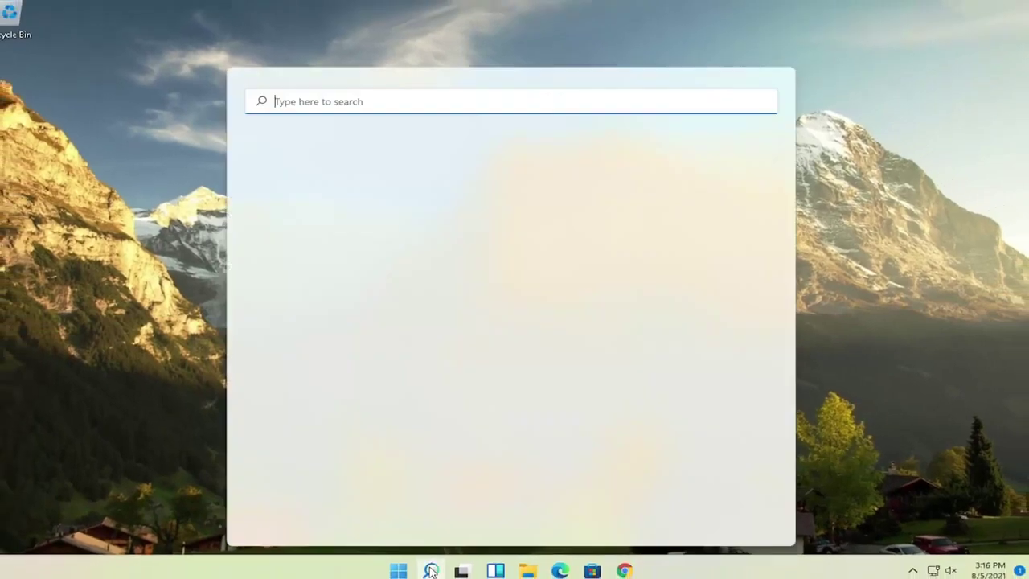
Search for Disk Cleanup and launch it for the C: drive.
{"action": "type", "text": "disk clean"}
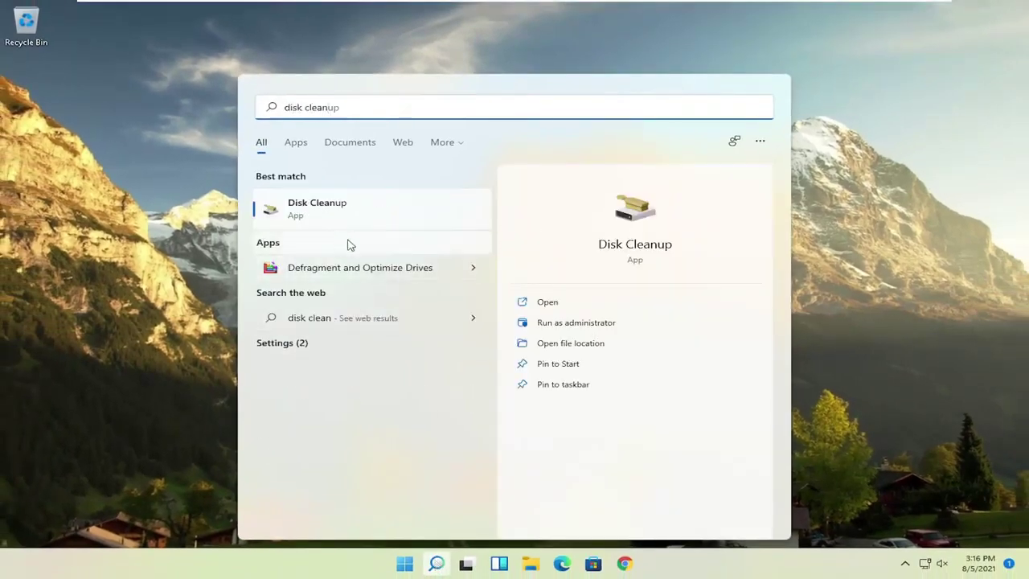
{"action": "left_click", "coordinate": [313, 205]}
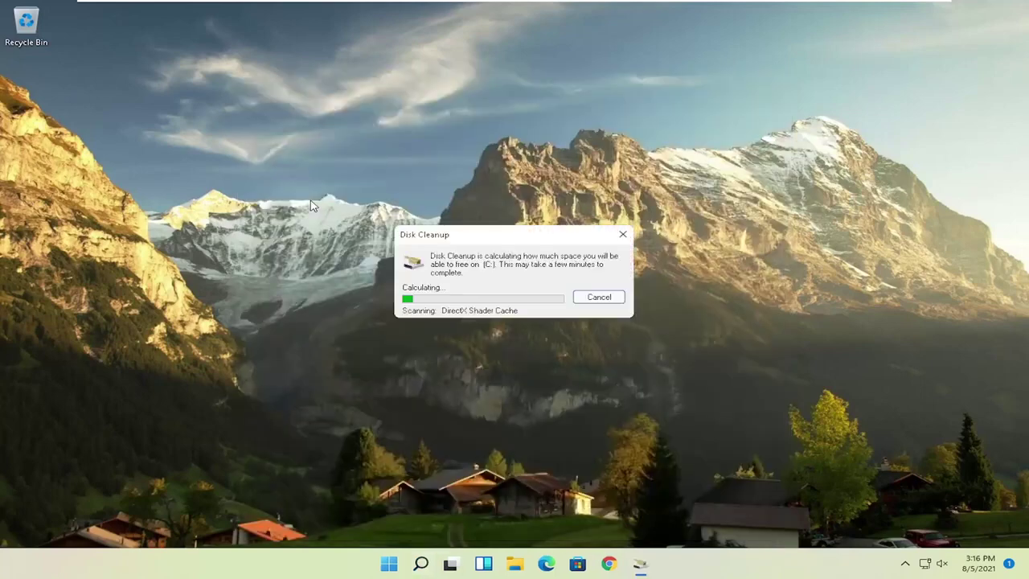
{"action": "left_click_drag", "start_coordinate": [257, 91], "coordinate": [479, 114]}
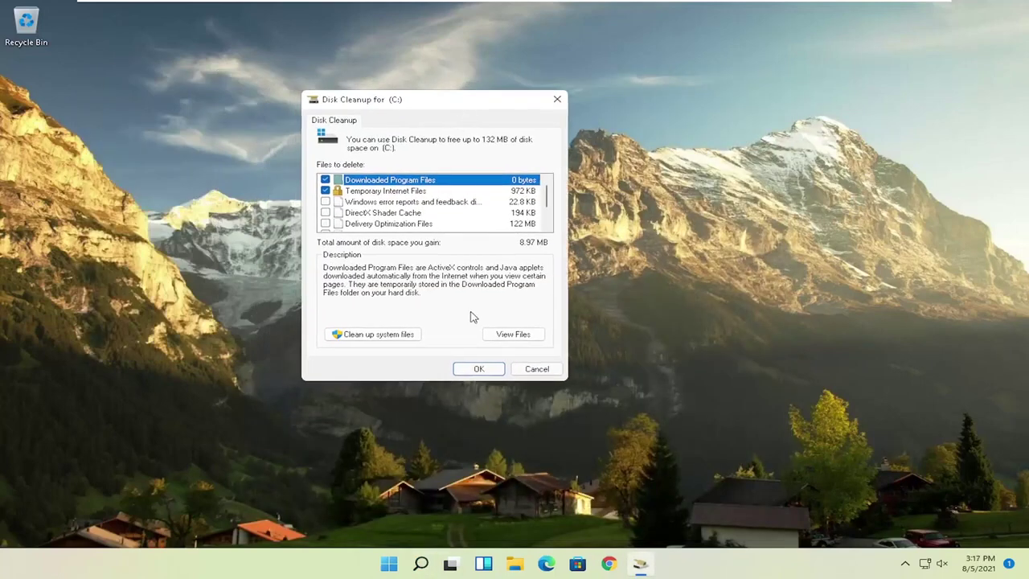
Include system files in the C: cleanup and permanently delete the preselected file categories.
{"action": "left_click", "coordinate": [369, 335]}
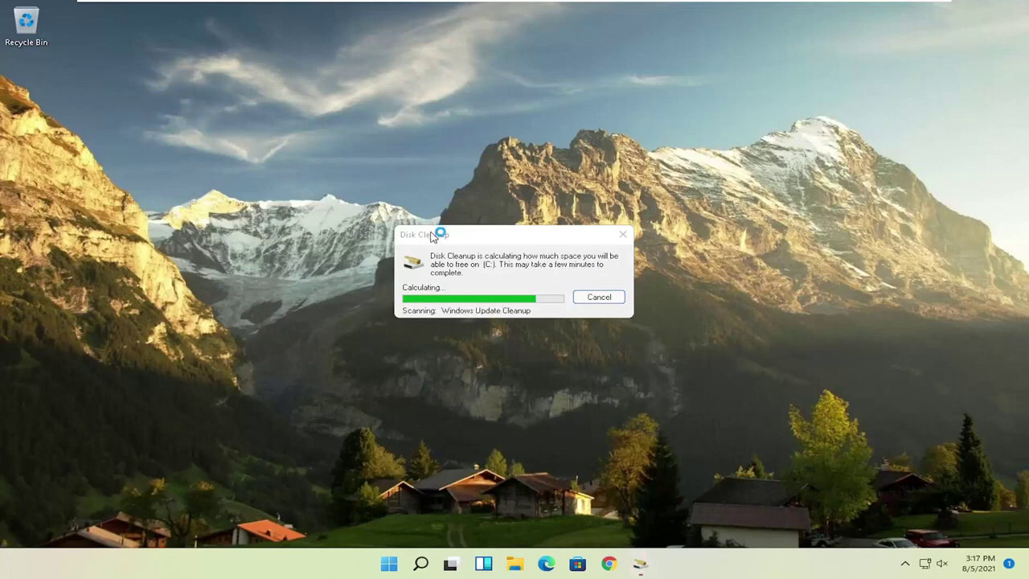
{"action": "left_click_drag", "start_coordinate": [257, 96], "coordinate": [470, 103]}
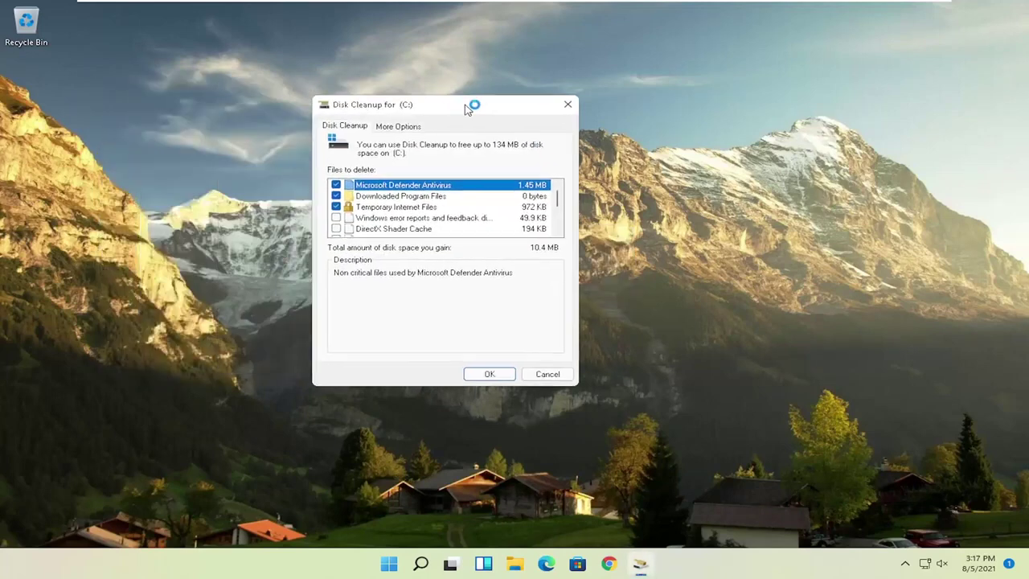
{"action": "left_click", "coordinate": [493, 373]}
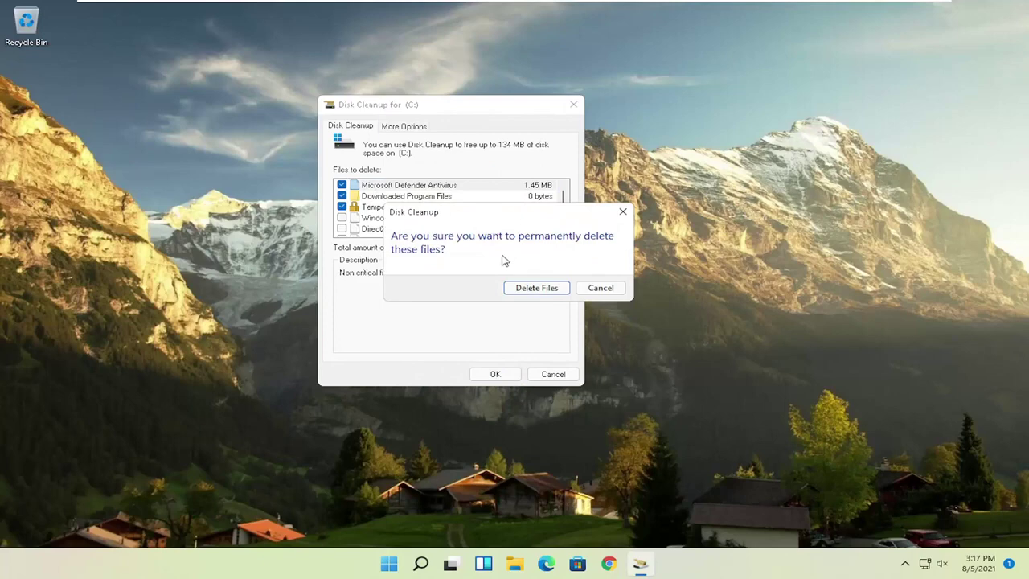
{"action": "left_click", "coordinate": [536, 288]}
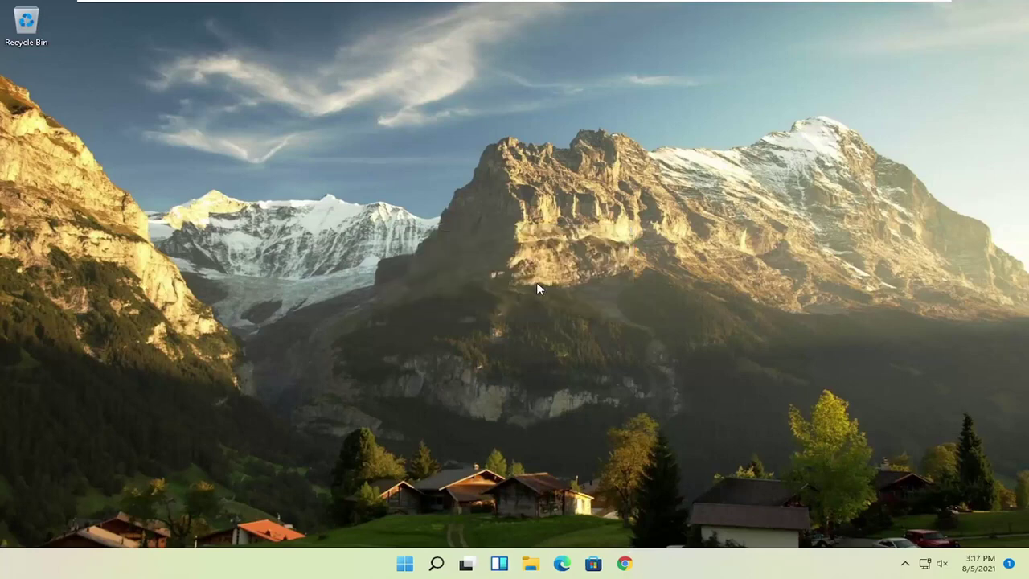
Search for "defrag" and open Defragment and Optimize Drives.
{"action": "left_click", "coordinate": [436, 564]}
{"action": "type", "text": "disk"}
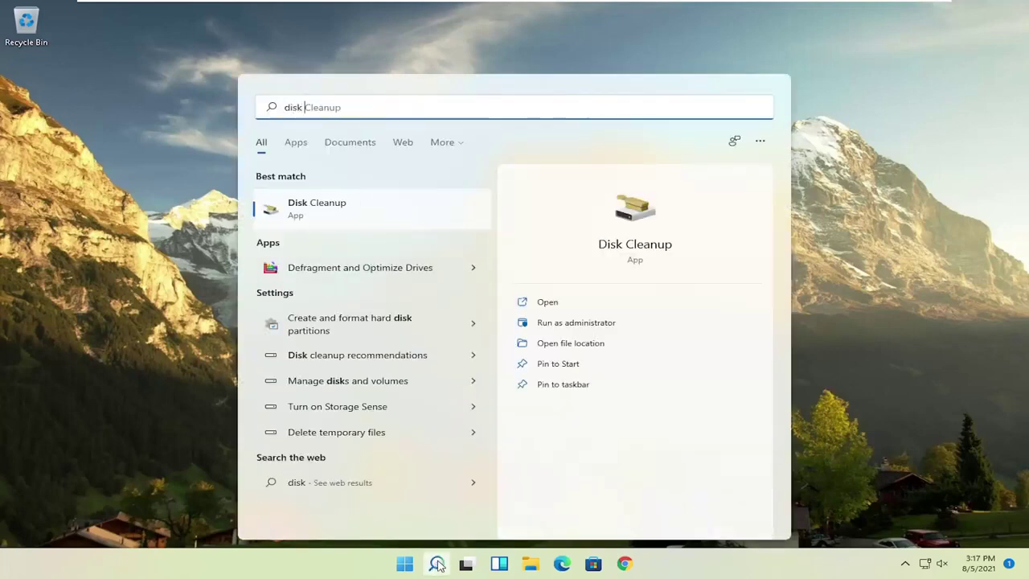
{"action": "key", "text": "ctrl+a"}
{"action": "type", "text": "defra"}
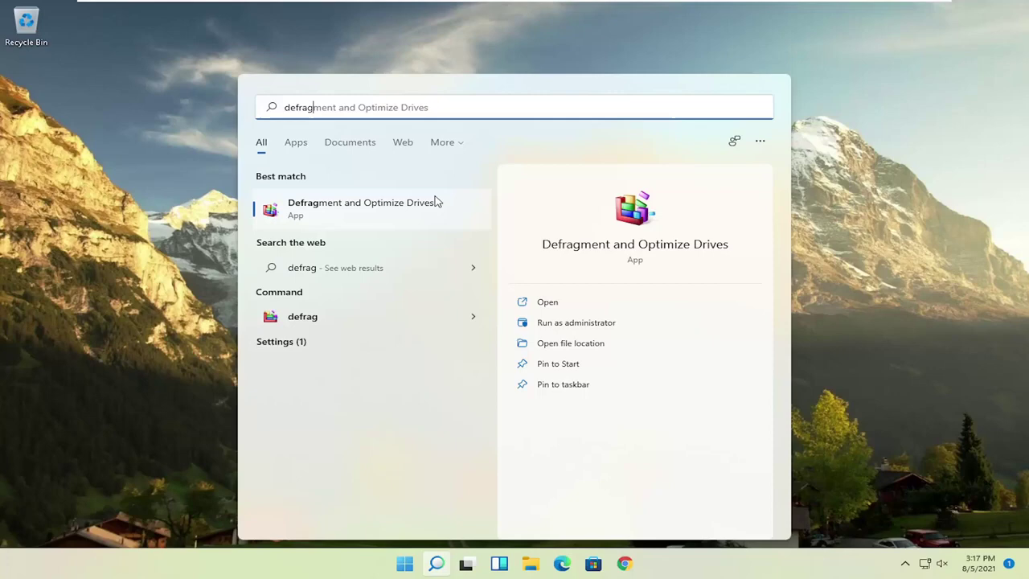
{"action": "left_click", "coordinate": [374, 214]}
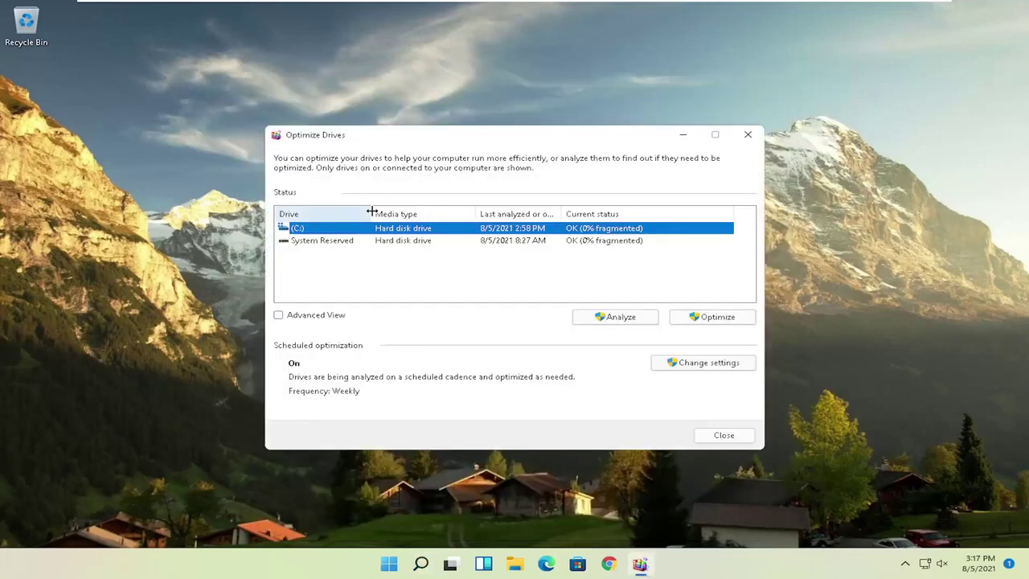
{"action": "left_click_drag", "start_coordinate": [425, 138], "coordinate": [409, 108]}
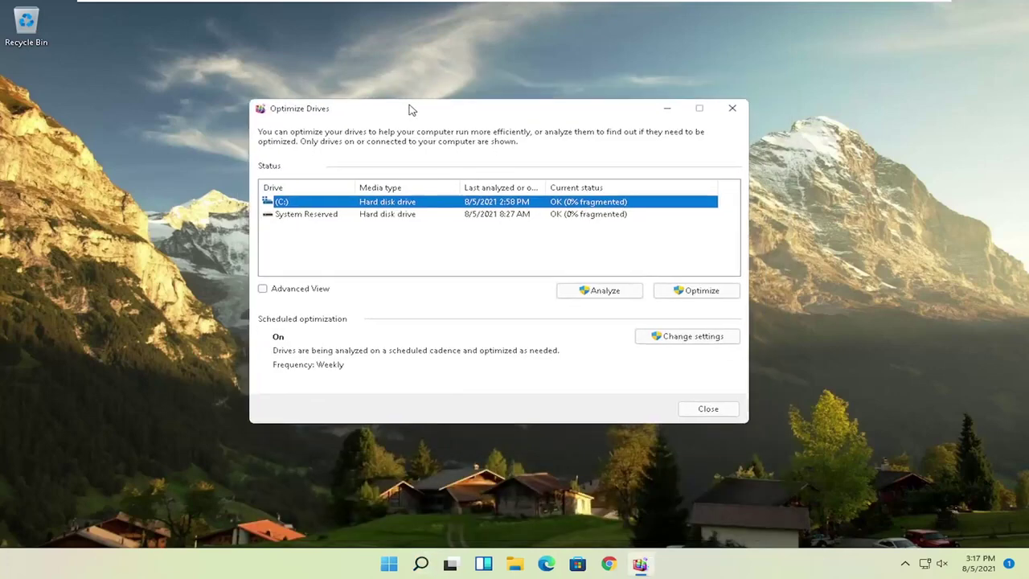
Optimize the C: drive and close the Optimize Drives window.
{"action": "left_click", "coordinate": [291, 215]}
{"action": "left_click", "coordinate": [290, 202]}
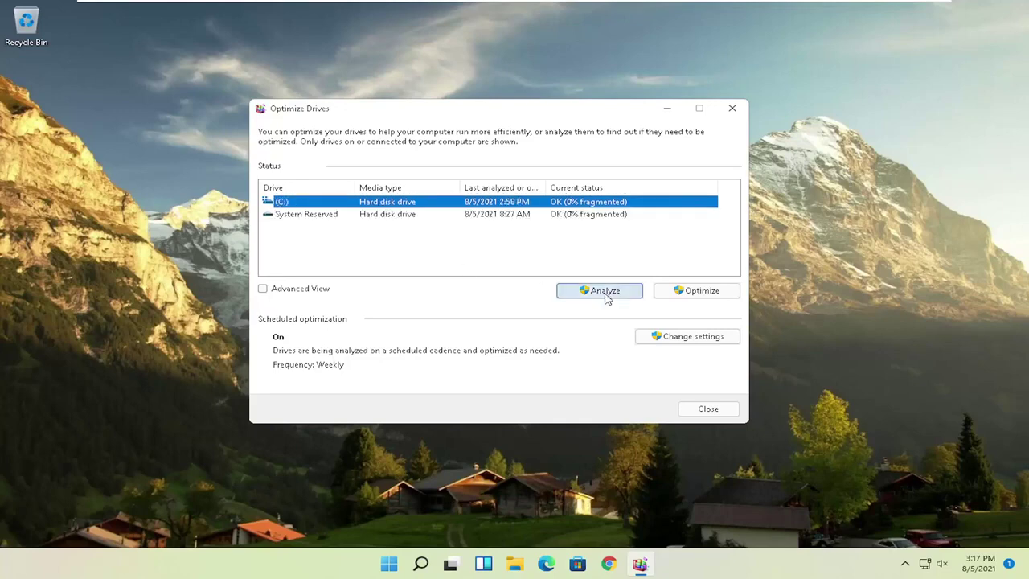
{"action": "left_click", "coordinate": [695, 294]}
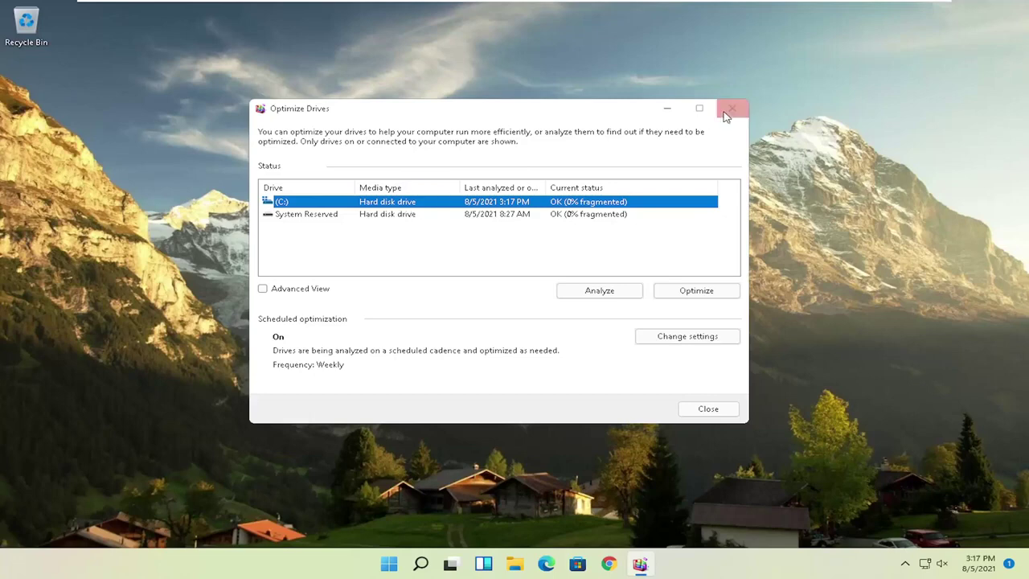
{"action": "left_click", "coordinate": [730, 110]}
Search for "cmd" and run Command Prompt as administrator, allowing it to make changes to the device.
{"action": "left_click", "coordinate": [437, 563]}
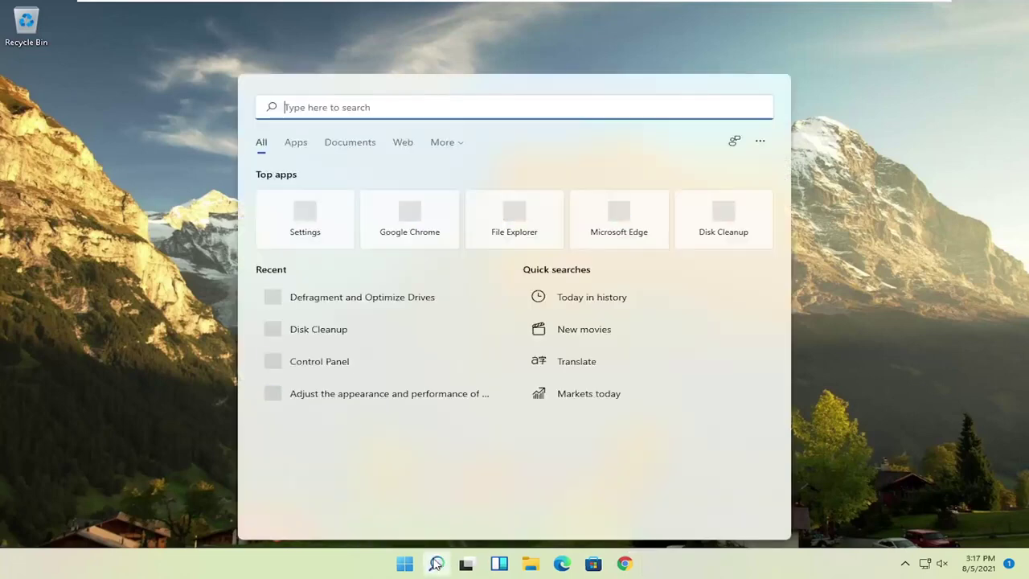
{"action": "type", "text": "cmd"}
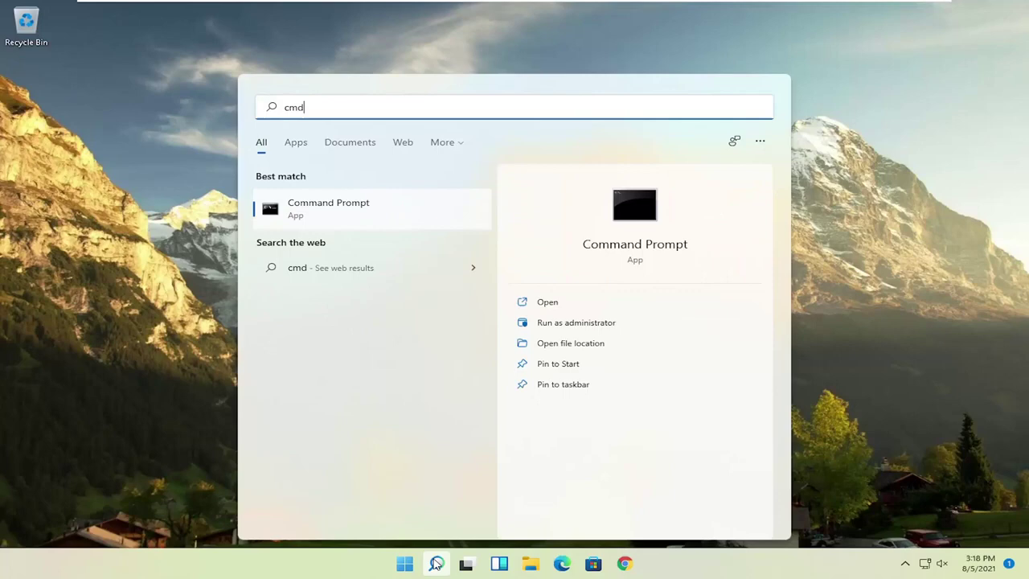
{"action": "right_click", "coordinate": [324, 208]}
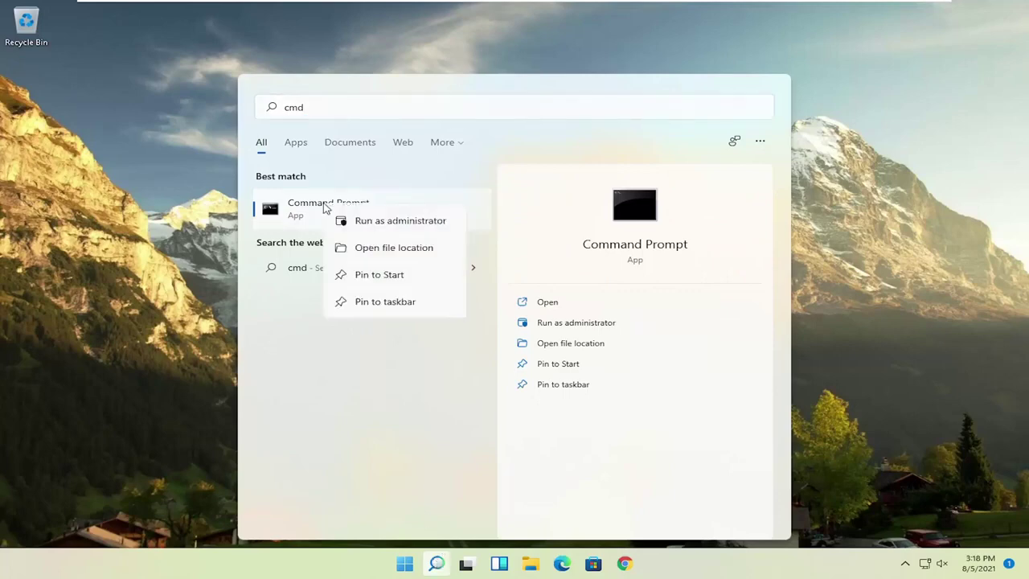
{"action": "left_click", "coordinate": [385, 223]}
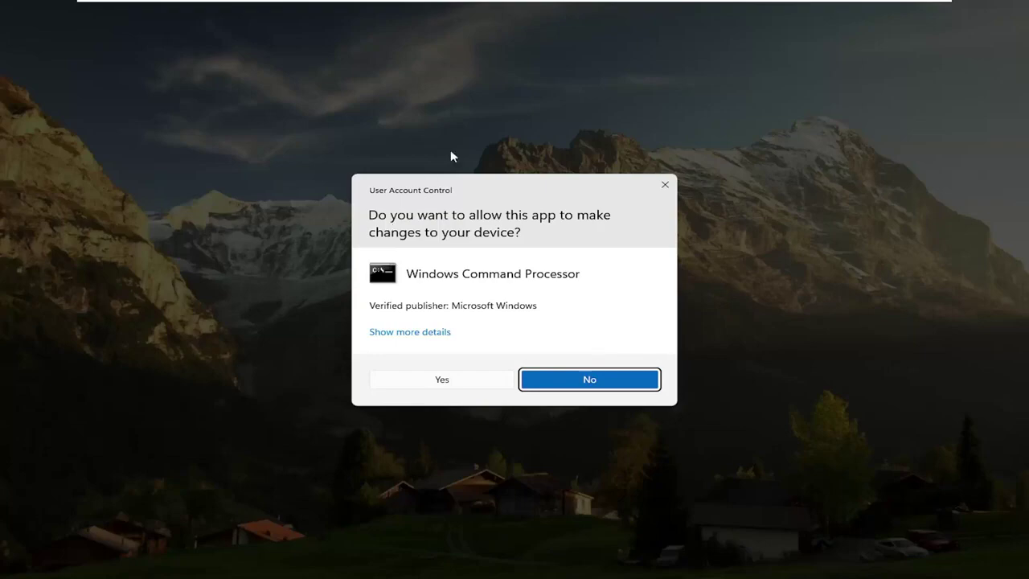
{"action": "left_click", "coordinate": [443, 378]}
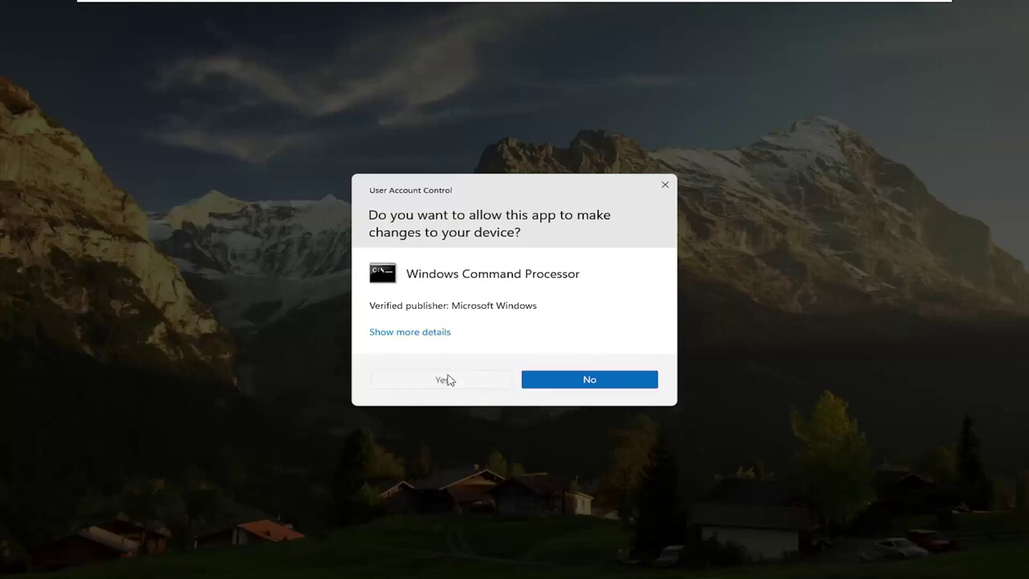
{"action": "left_click_drag", "start_coordinate": [423, 99], "coordinate": [461, 95]}
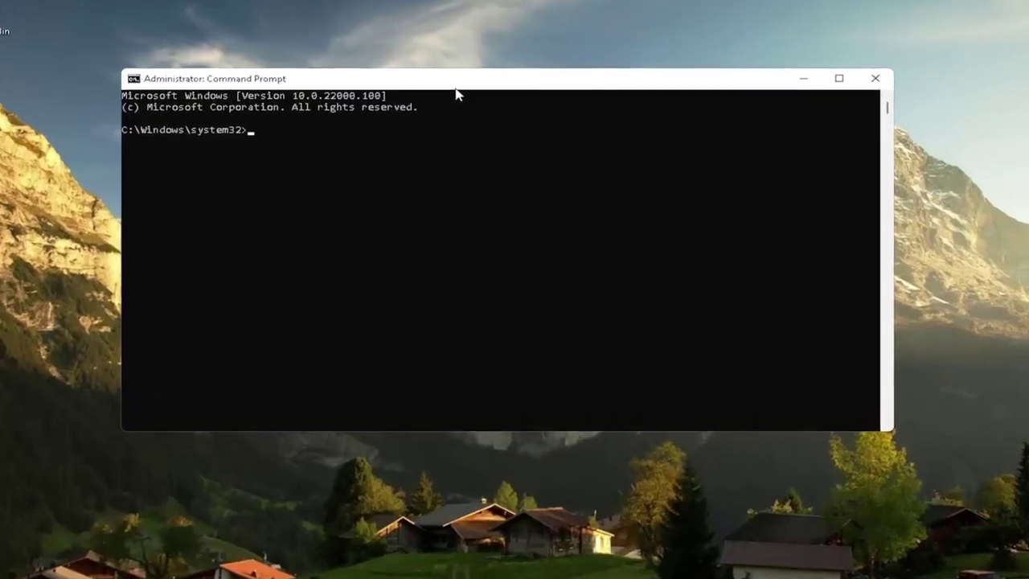
Scan the system files with "sfc /scannow" and close Command Prompt once the scan completes.
{"action": "type", "text": "sfc"}
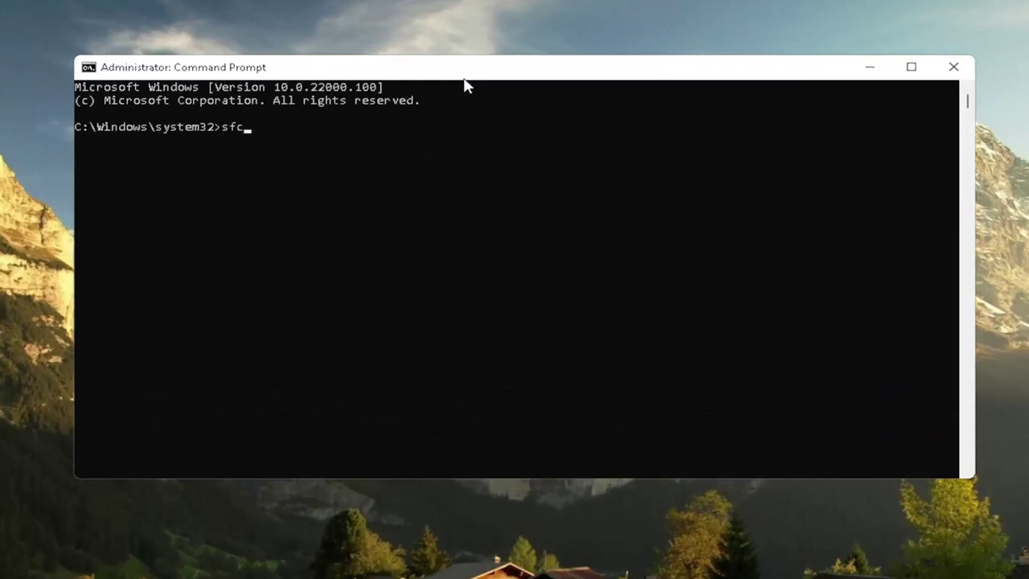
{"action": "type", "text": " /scannow"}
{"action": "key", "text": "Return"}
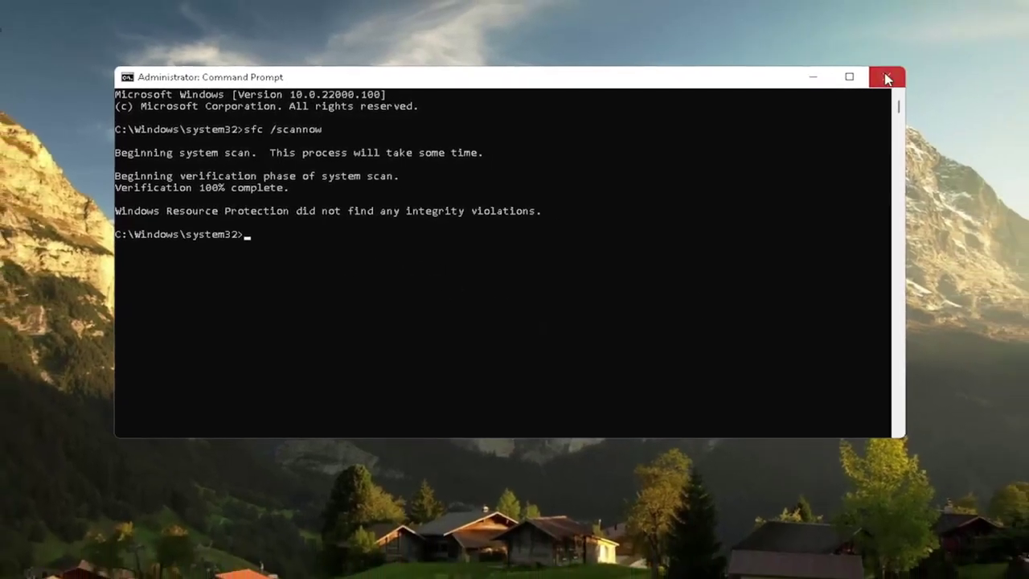
{"action": "left_click", "coordinate": [887, 78]}
Bring up the PC's shut down or sign out options.
{"action": "right_click", "coordinate": [405, 564]}
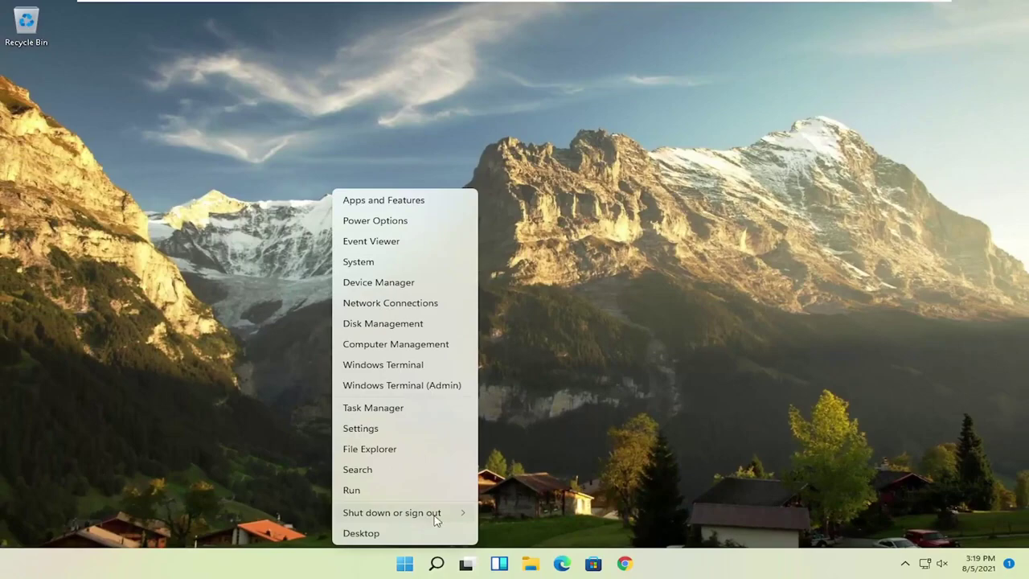